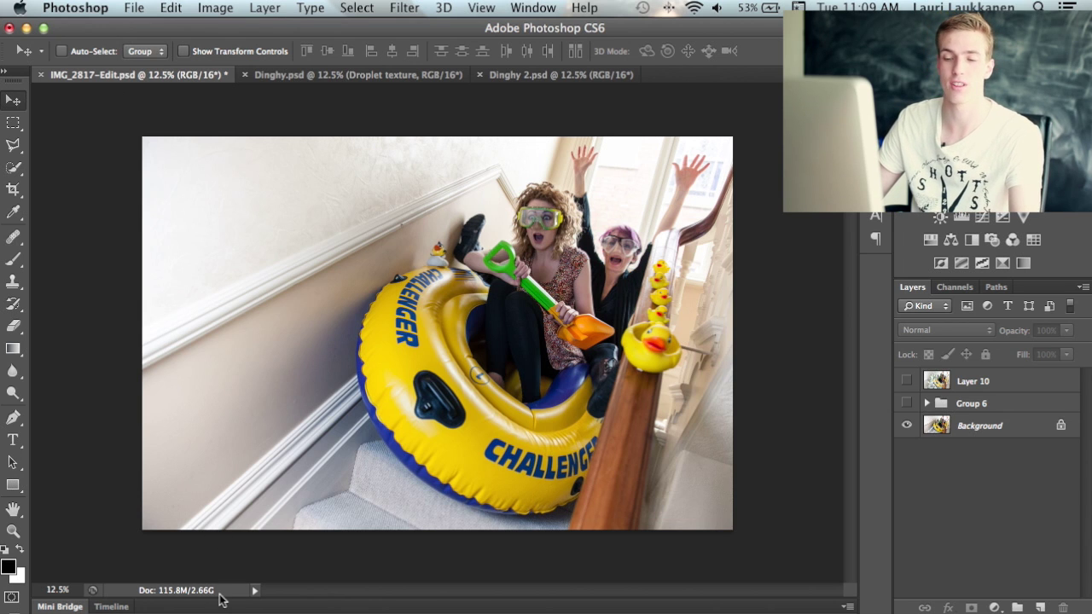
# Look over the Dinghy and Dinghy 2 documents, then return to IMG_2817-Edit
pyautogui.click(347, 75)
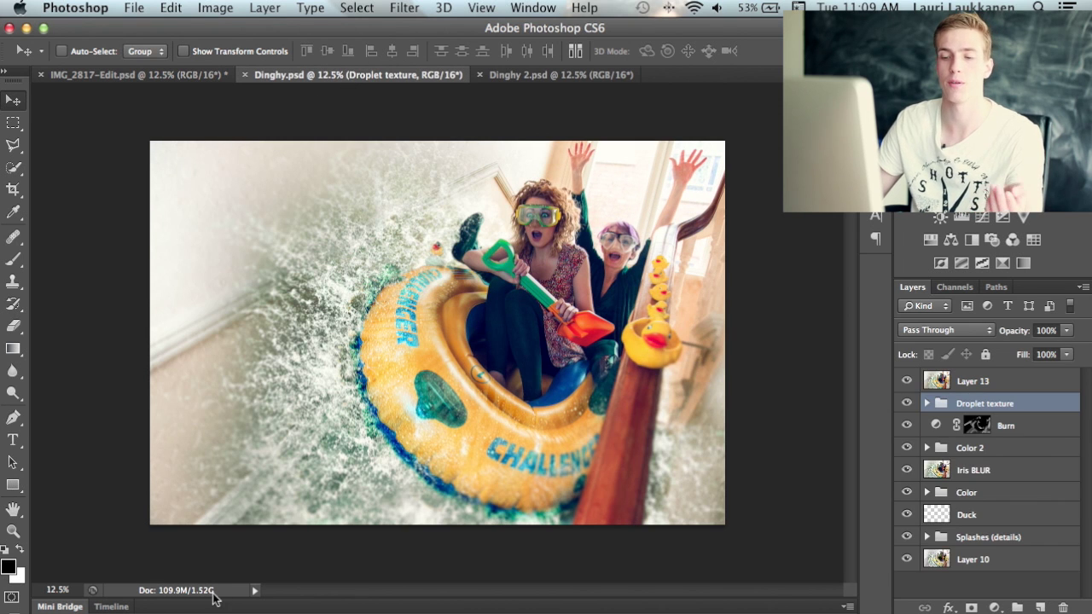
pyautogui.click(595, 76)
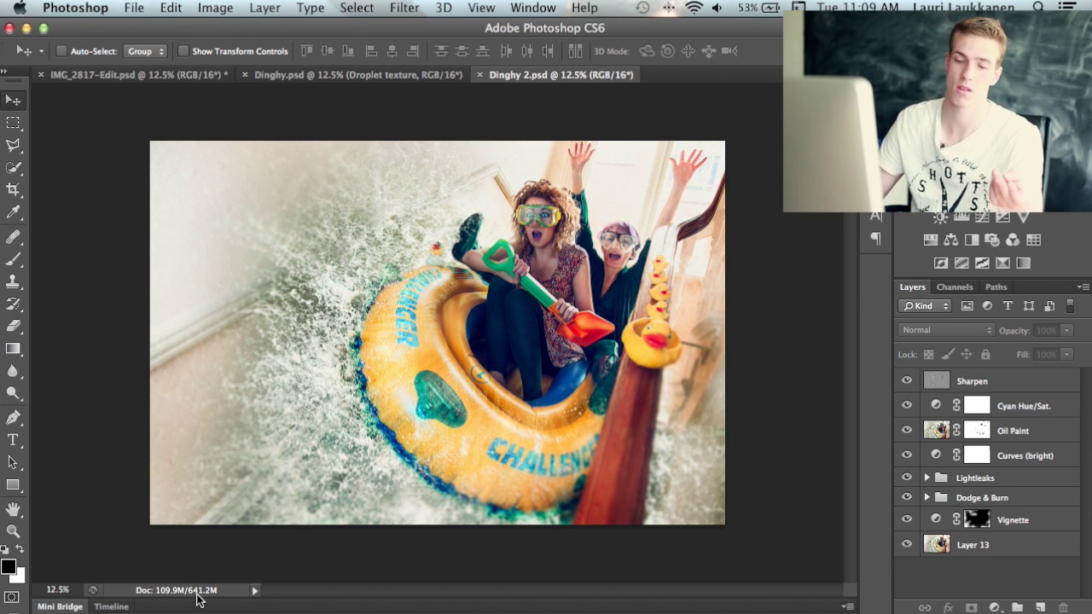
pyautogui.click(179, 75)
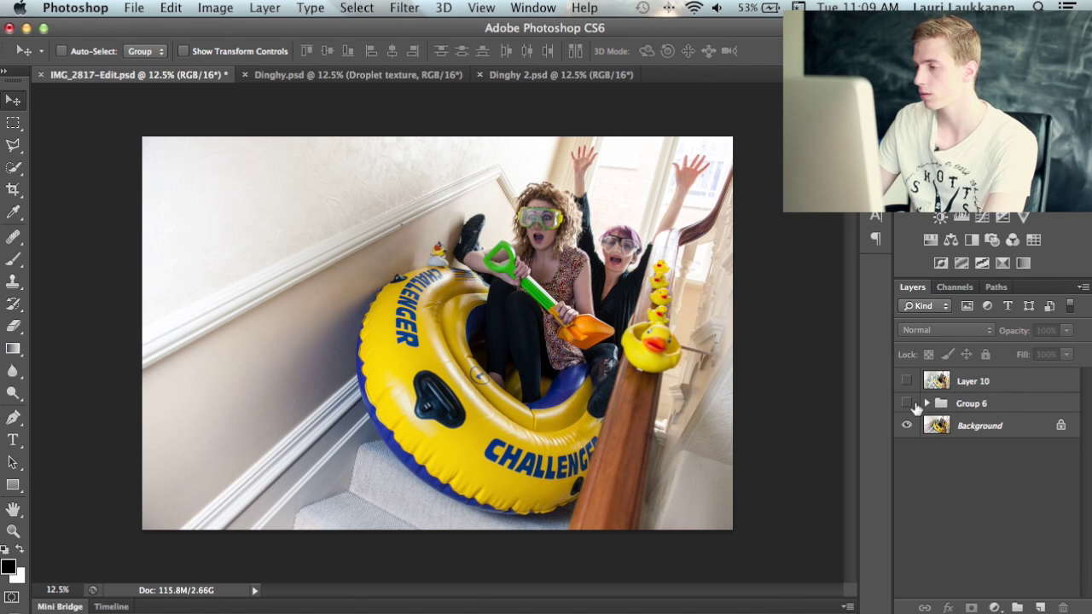
# Switch Group 6 on, expand it, and hide every layer inside it
pyautogui.click(906, 403)
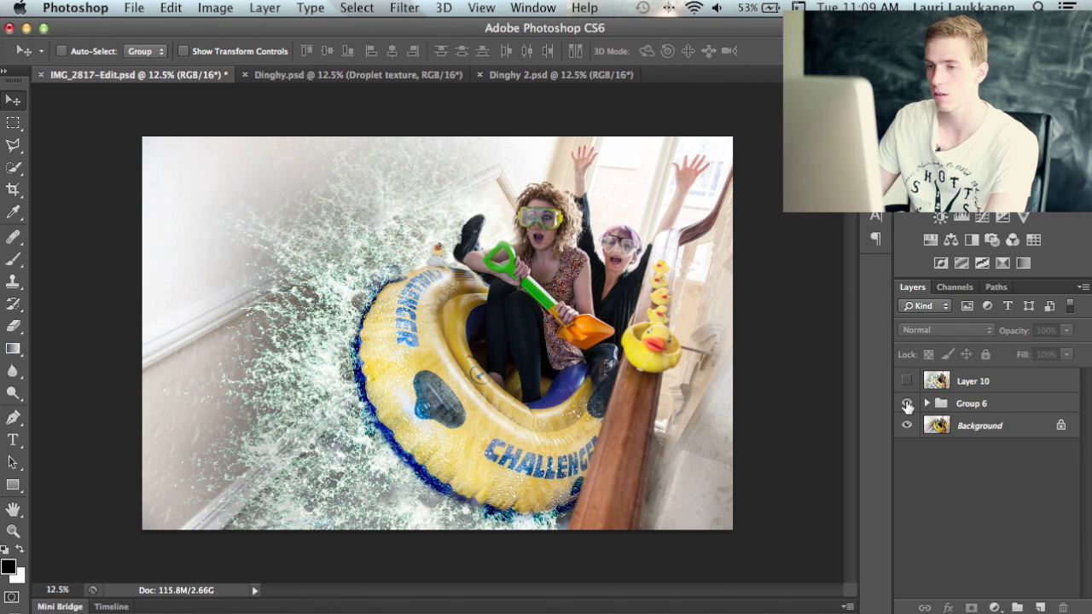
pyautogui.click(906, 403)
pyautogui.click(906, 403)
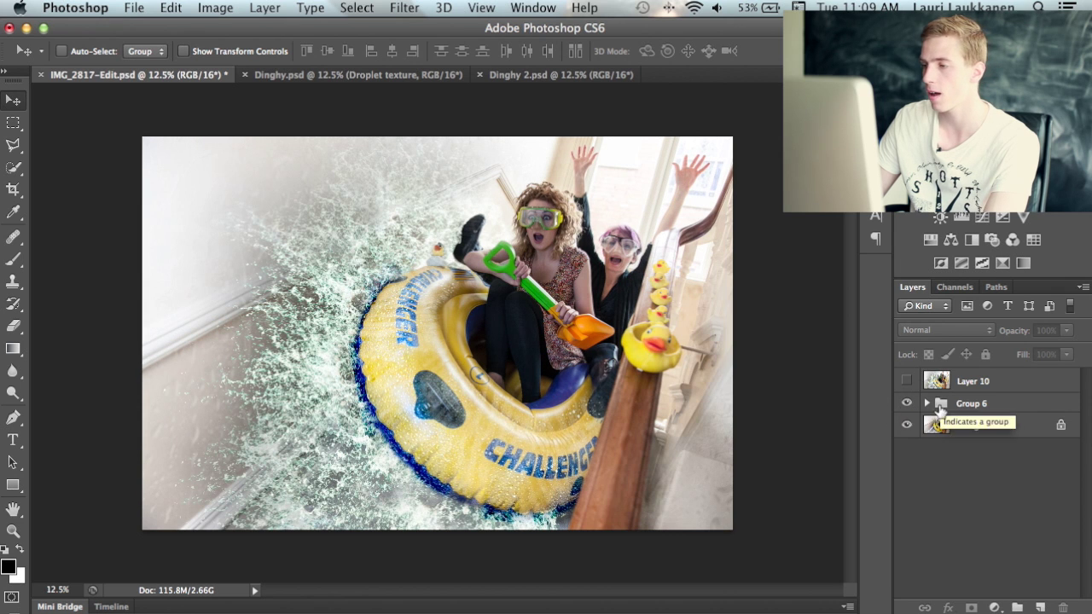
pyautogui.click(927, 406)
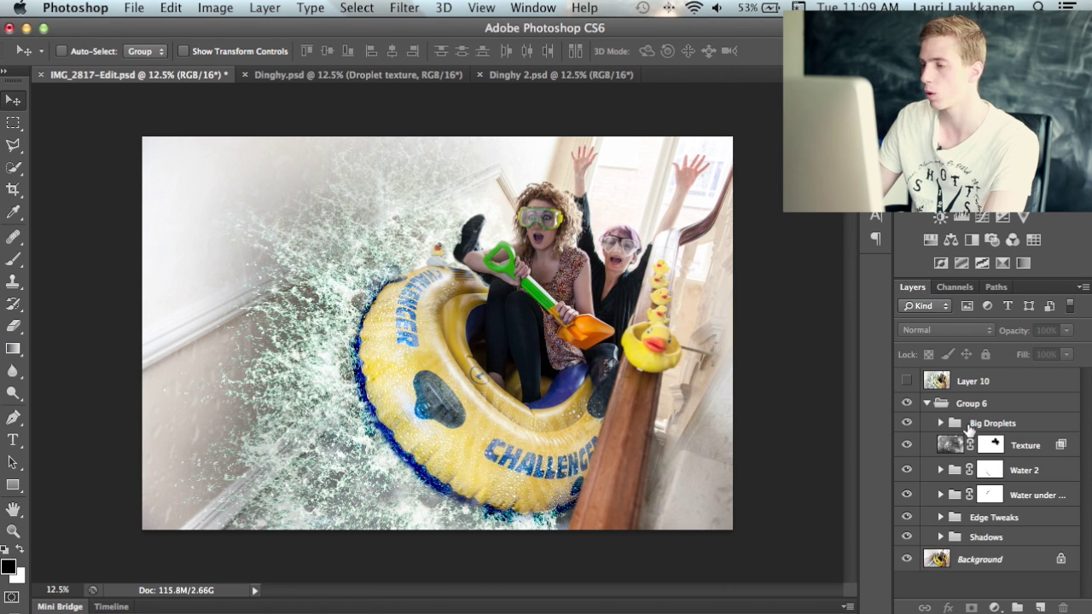
pyautogui.click(907, 424)
pyautogui.moveTo(906, 424); pyautogui.dragTo(907, 537)
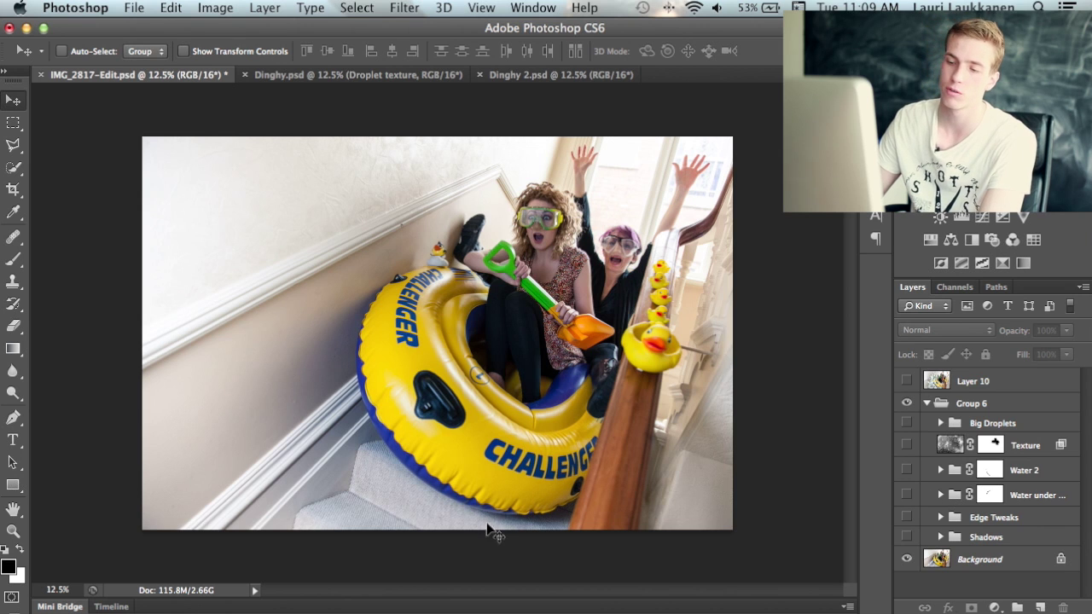
# Re-enable the Water under, Water 2 and Big Droplets groups inside Group 6
pyautogui.click(907, 495)
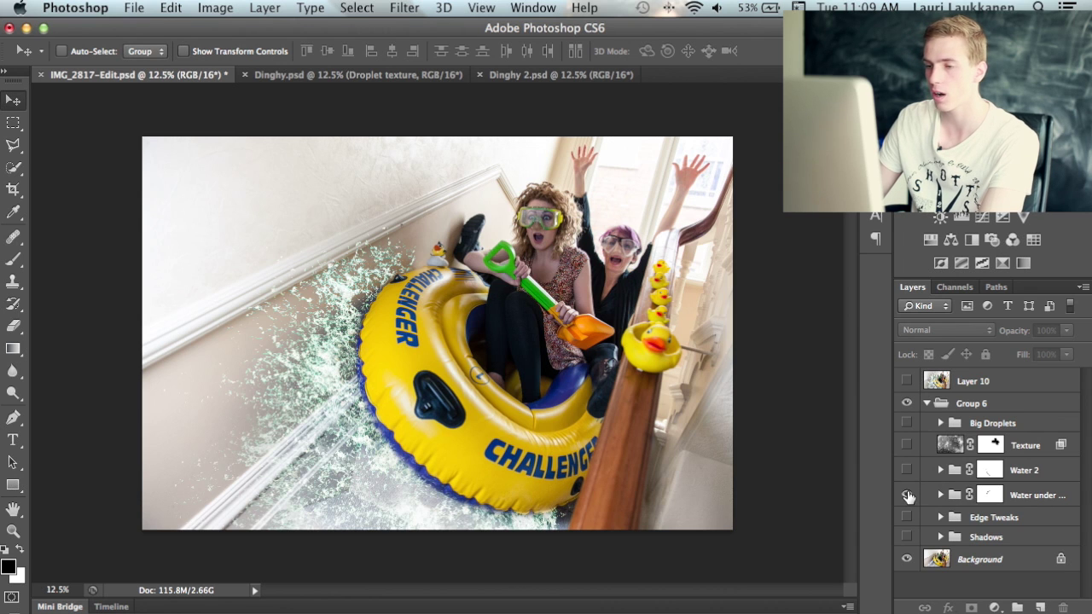
pyautogui.click(1042, 470)
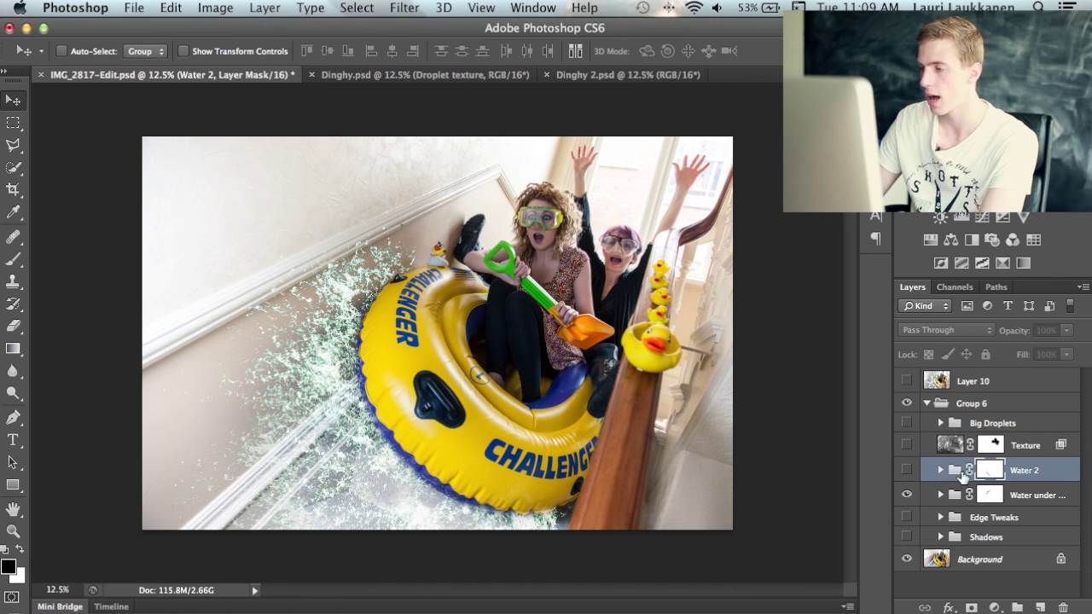
pyautogui.click(906, 470)
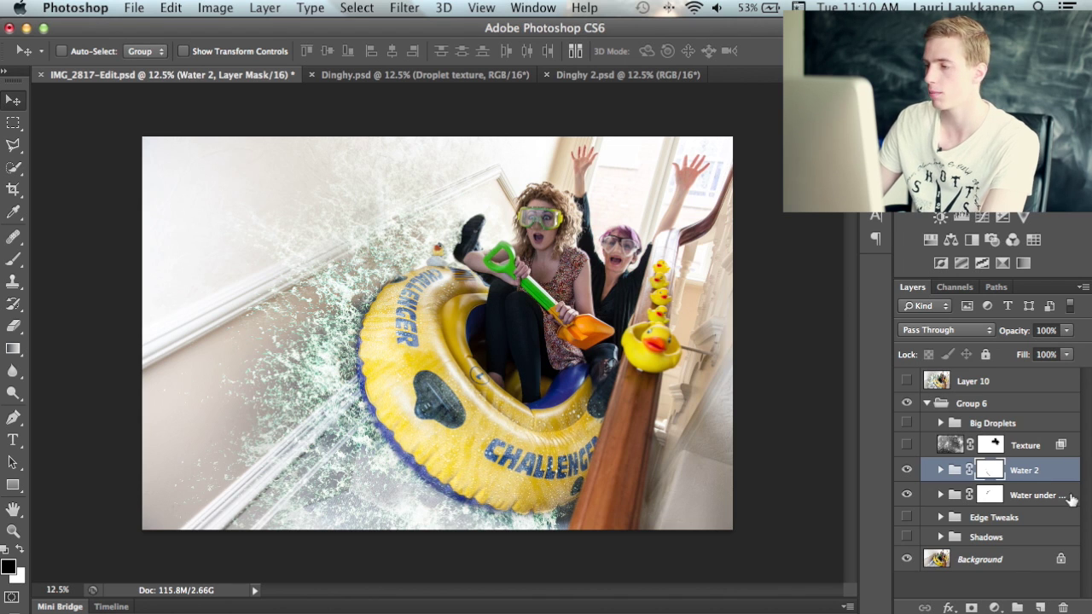
pyautogui.click(906, 422)
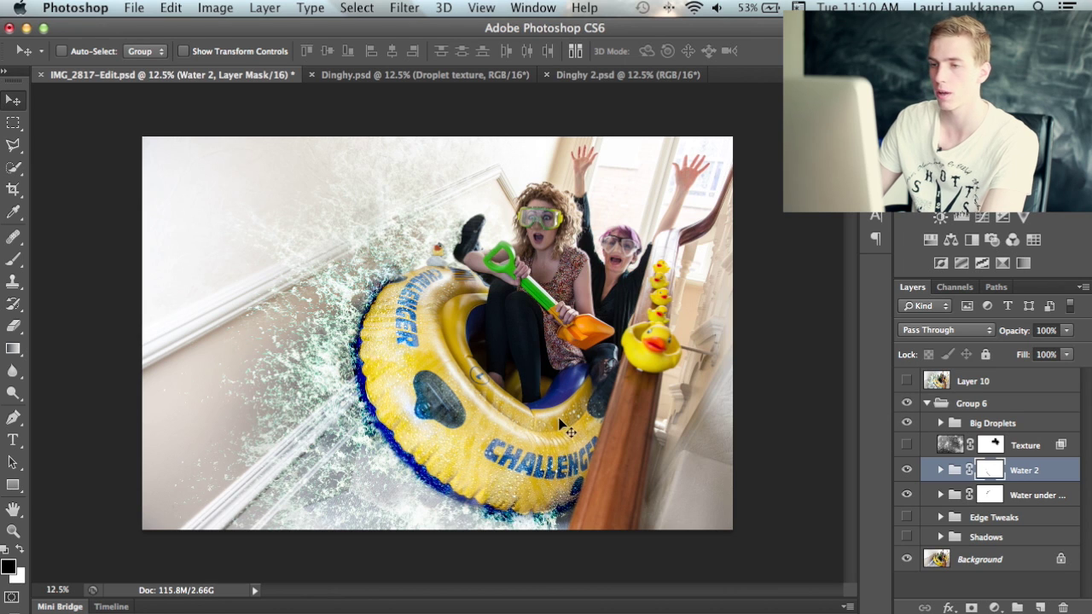
pyautogui.click(939, 470)
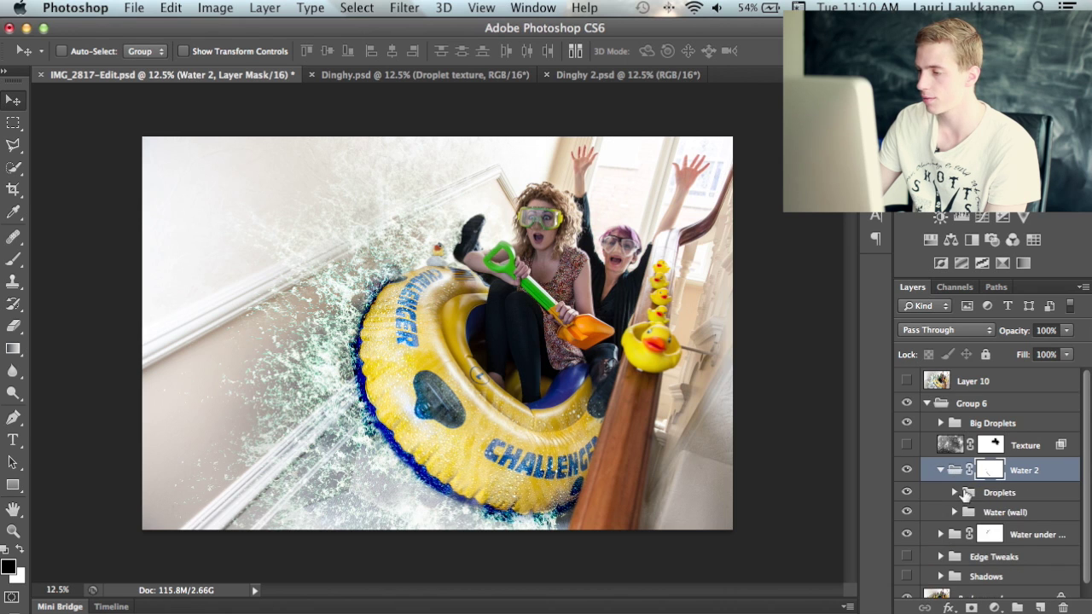
pyautogui.click(955, 493)
pyautogui.scroll(-5, 965, 472)
pyautogui.scroll(2, 965, 465)
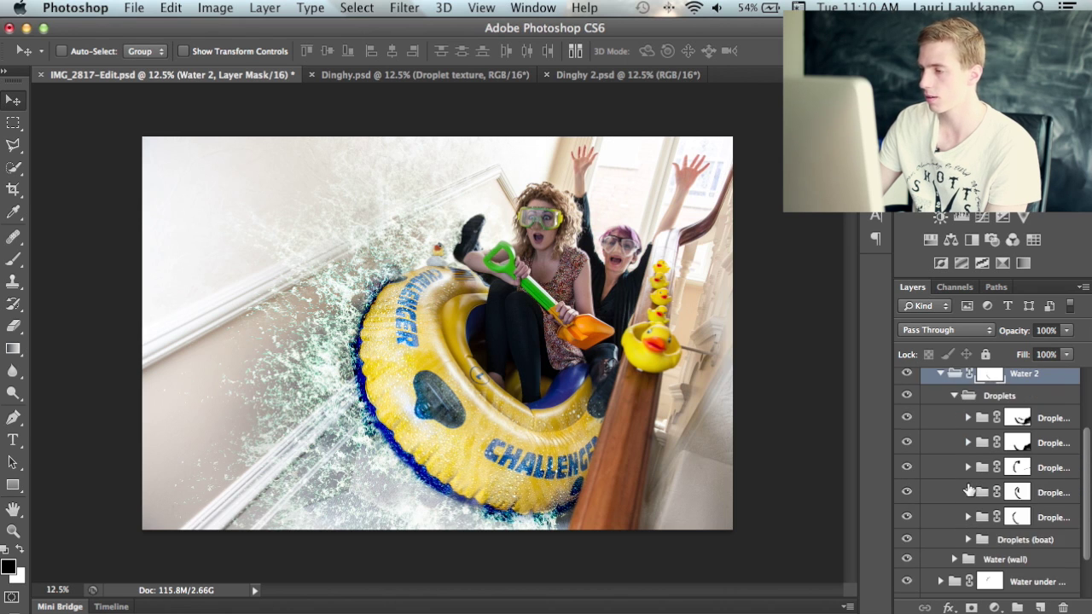
pyautogui.click(907, 418)
pyautogui.click(907, 418)
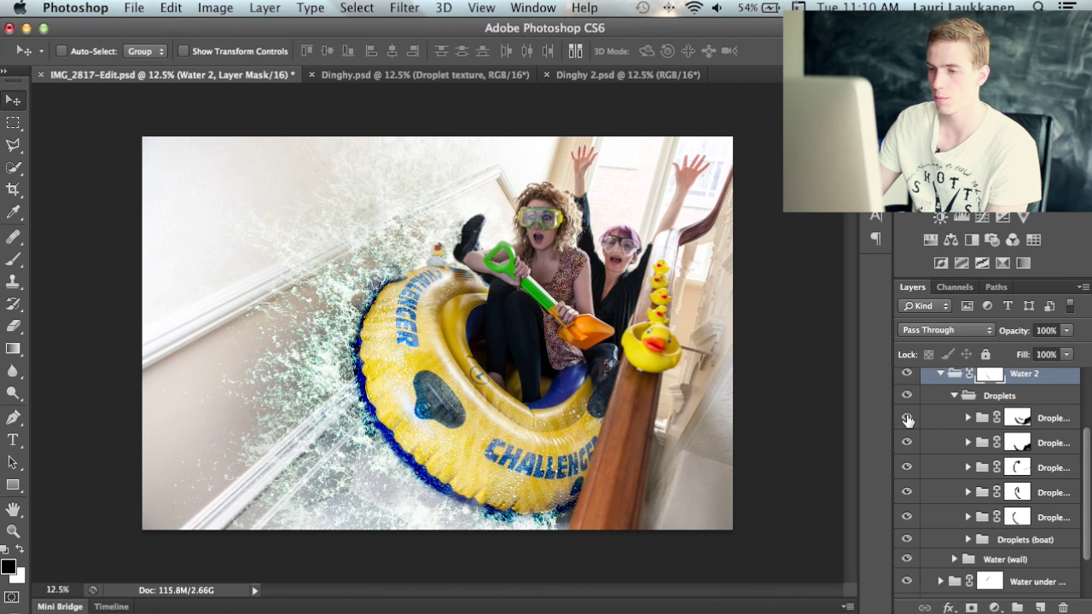
pyautogui.click(907, 418)
pyautogui.click(906, 418)
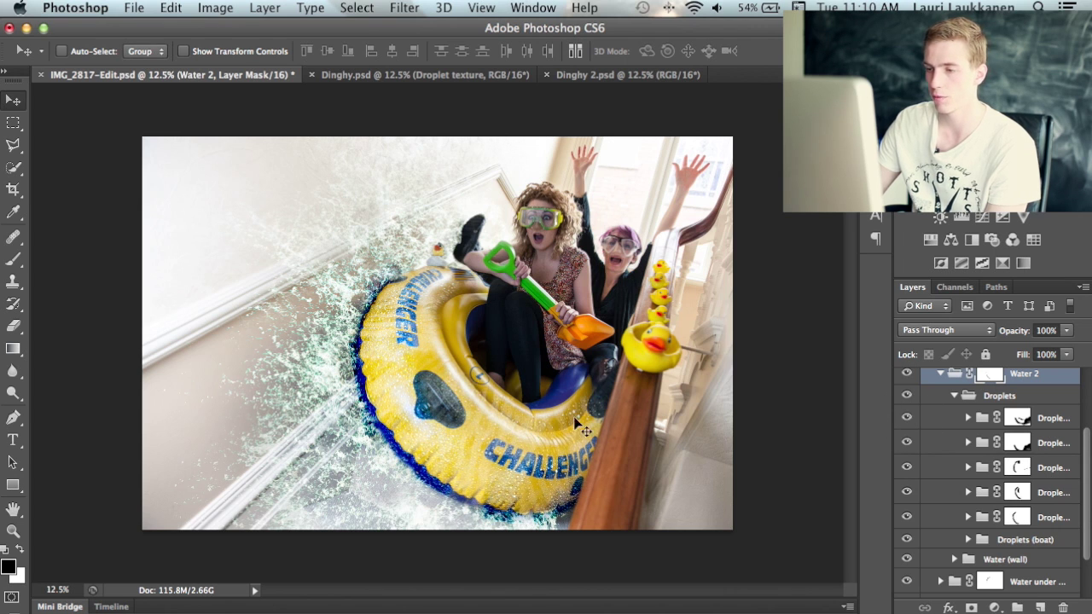
pyautogui.click(907, 418)
pyautogui.click(907, 417)
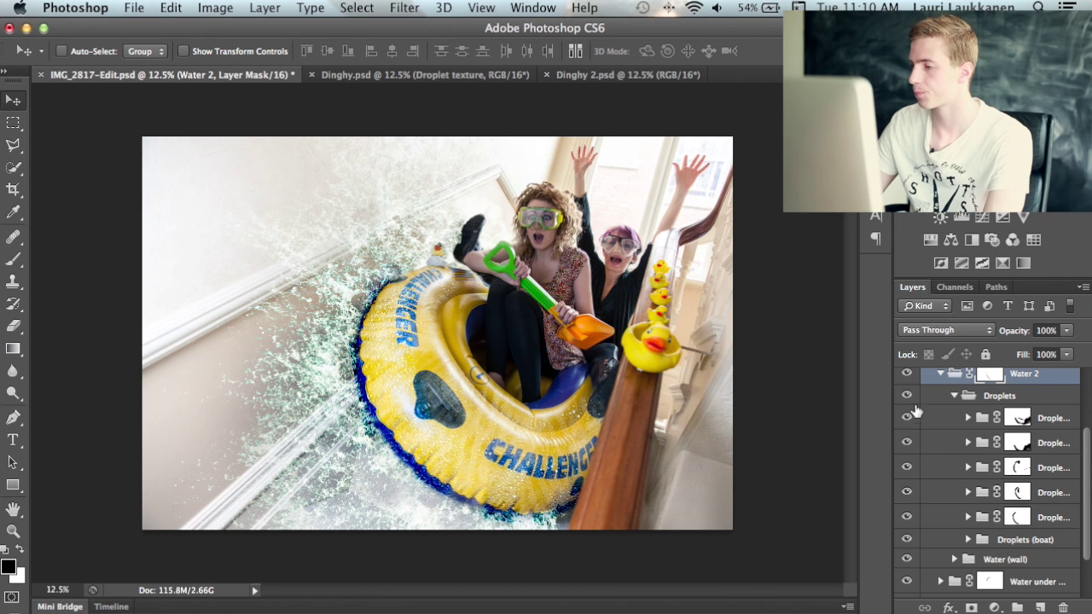
pyautogui.scroll(2, 947, 452)
pyautogui.click(954, 437)
pyautogui.click(954, 500)
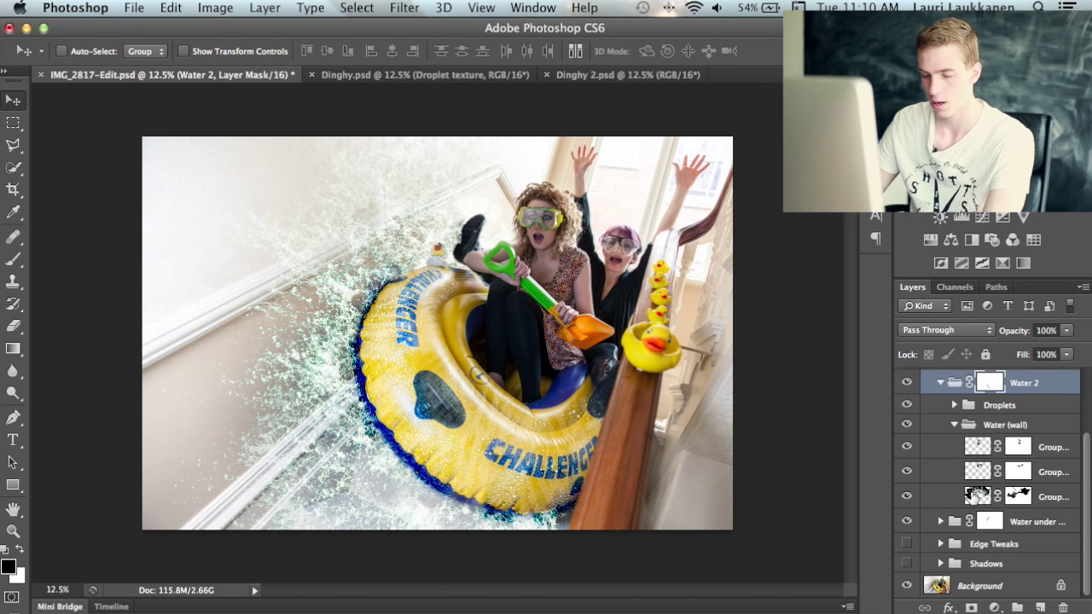
pyautogui.click(978, 496)
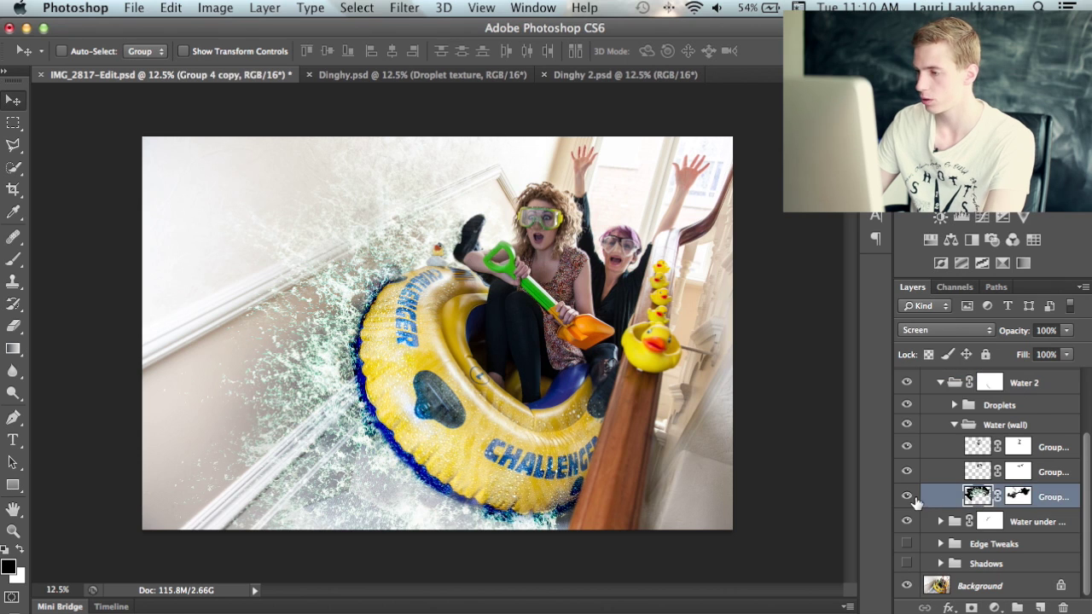
pyautogui.click(947, 331)
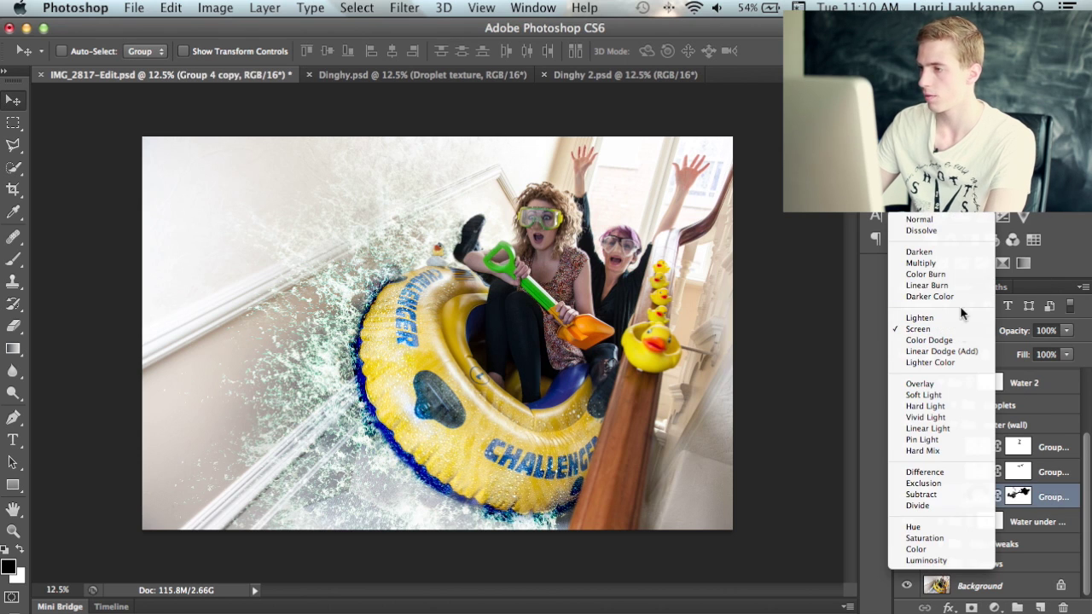
pyautogui.click(944, 219)
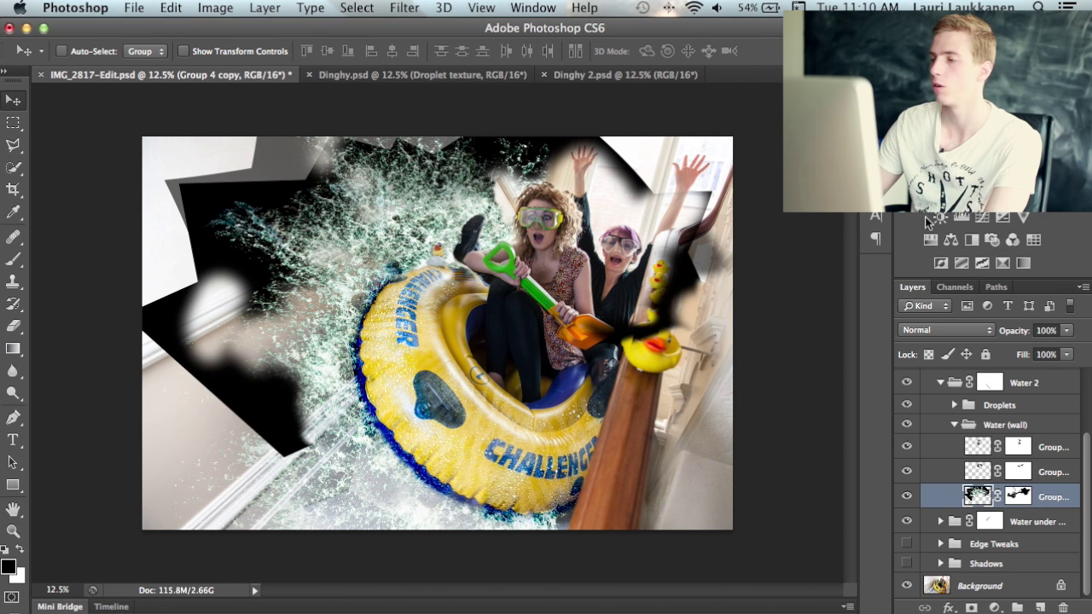
pyautogui.click(954, 333)
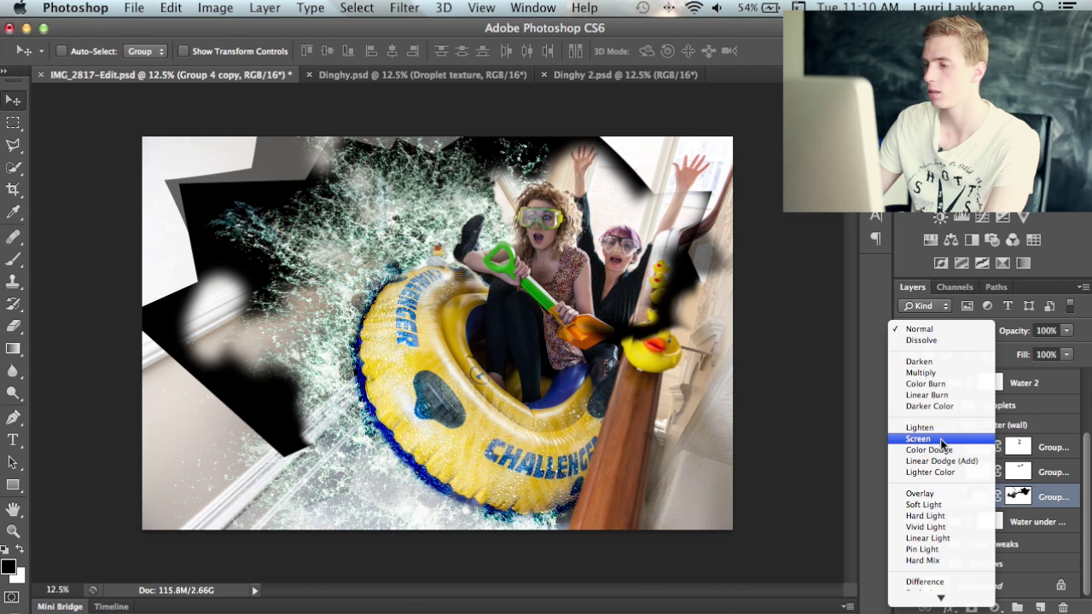
pyautogui.click(940, 439)
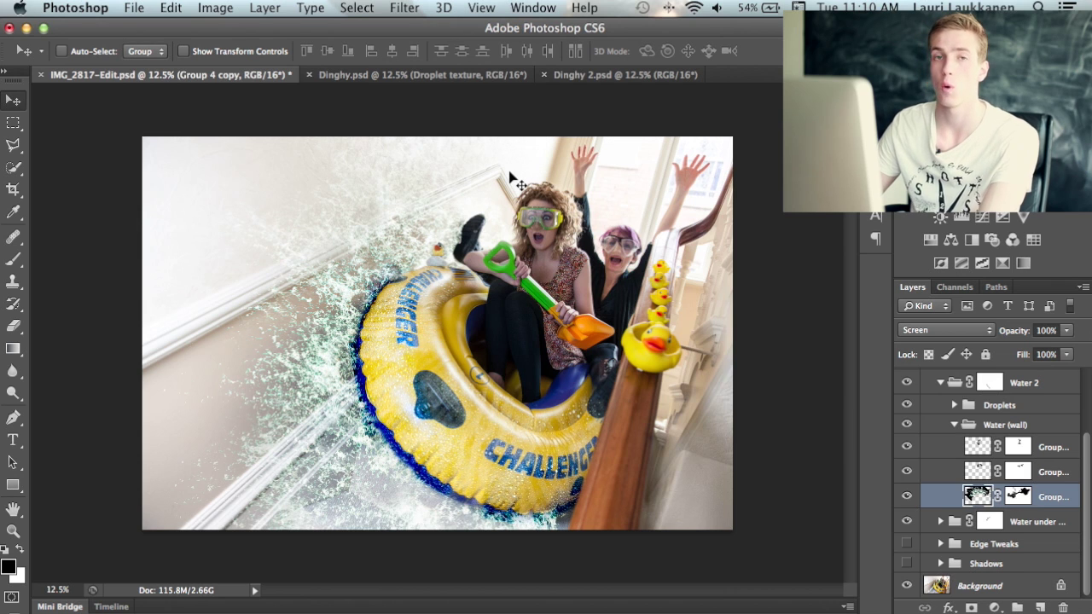
# Collapse the water groups, open Group 6's Shadows group, and make Shadows visible
pyautogui.click(953, 424)
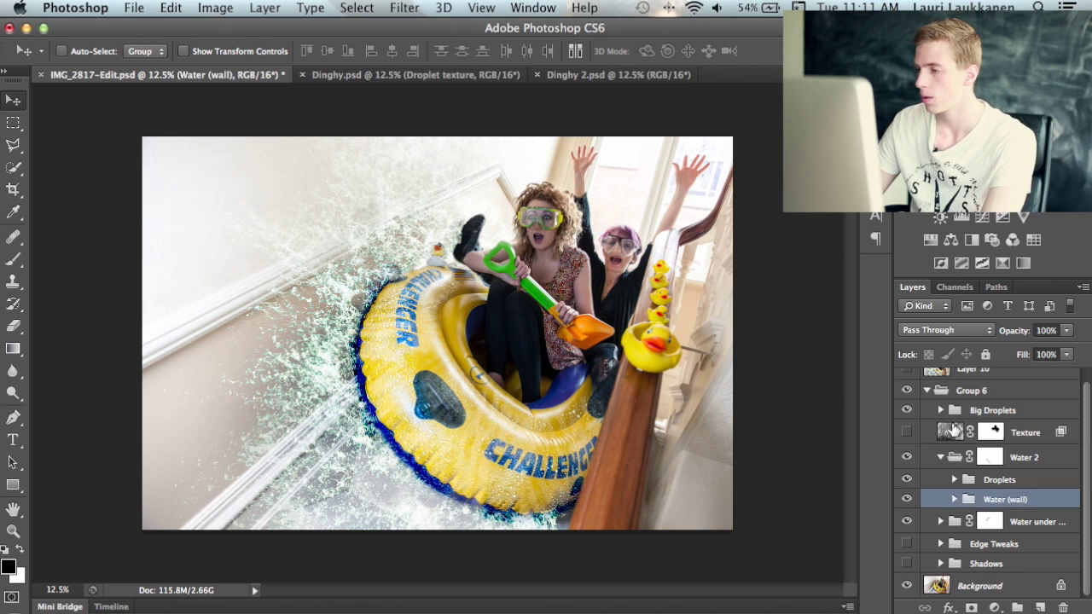
pyautogui.click(939, 459)
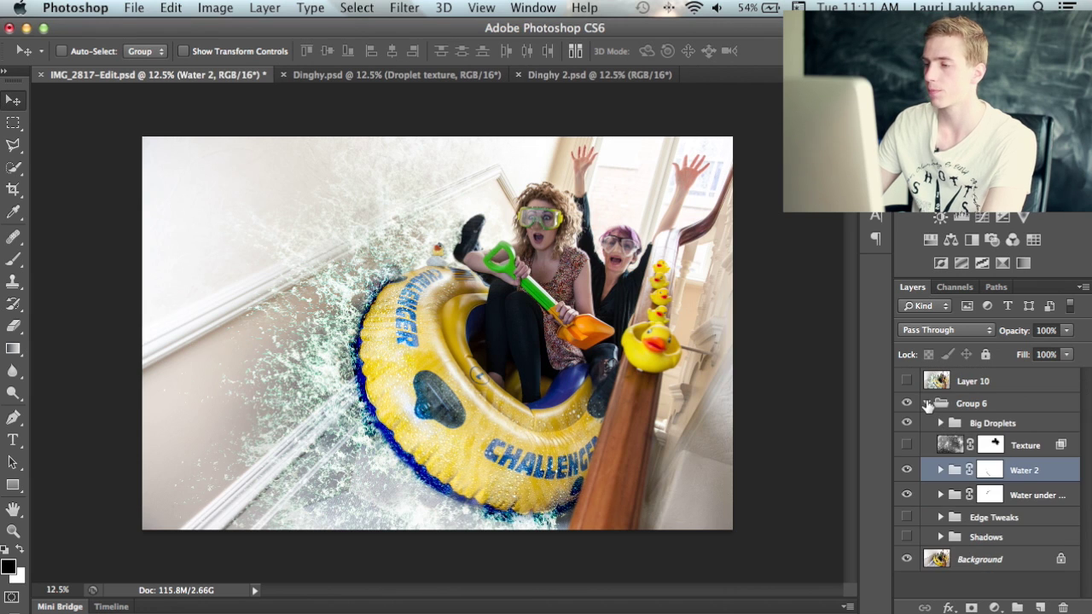
pyautogui.click(929, 416)
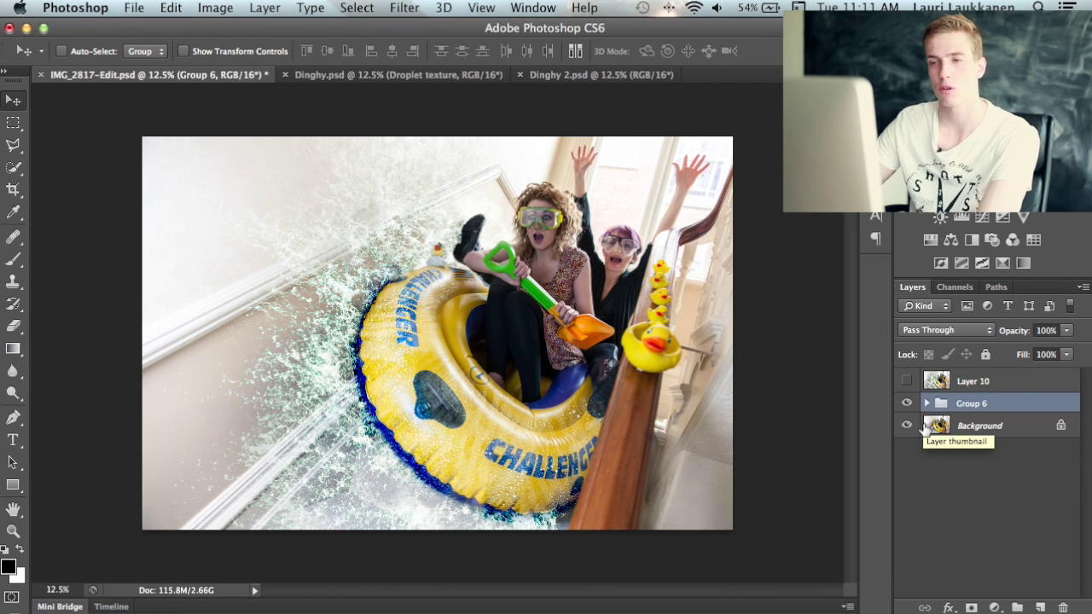
pyautogui.click(926, 403)
pyautogui.click(991, 540)
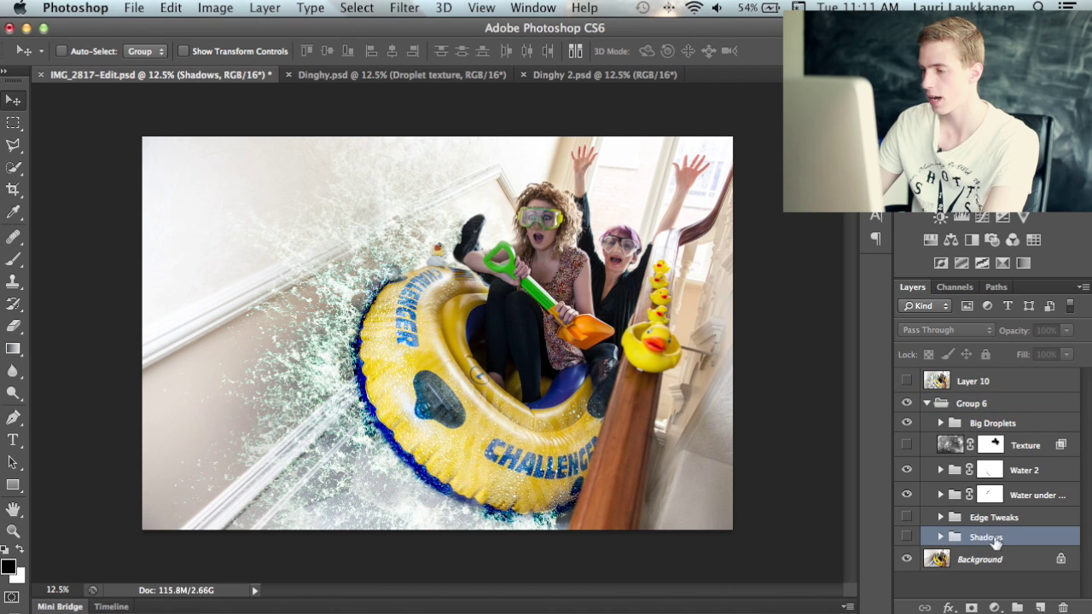
pyautogui.click(941, 537)
pyautogui.scroll(-3, 963, 550)
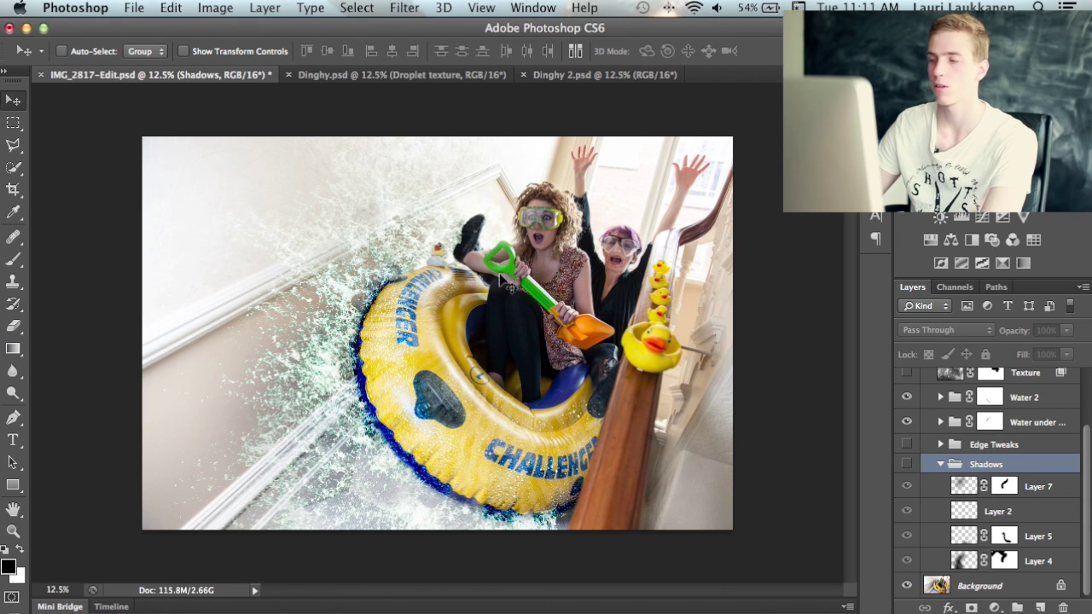
pyautogui.click(962, 559)
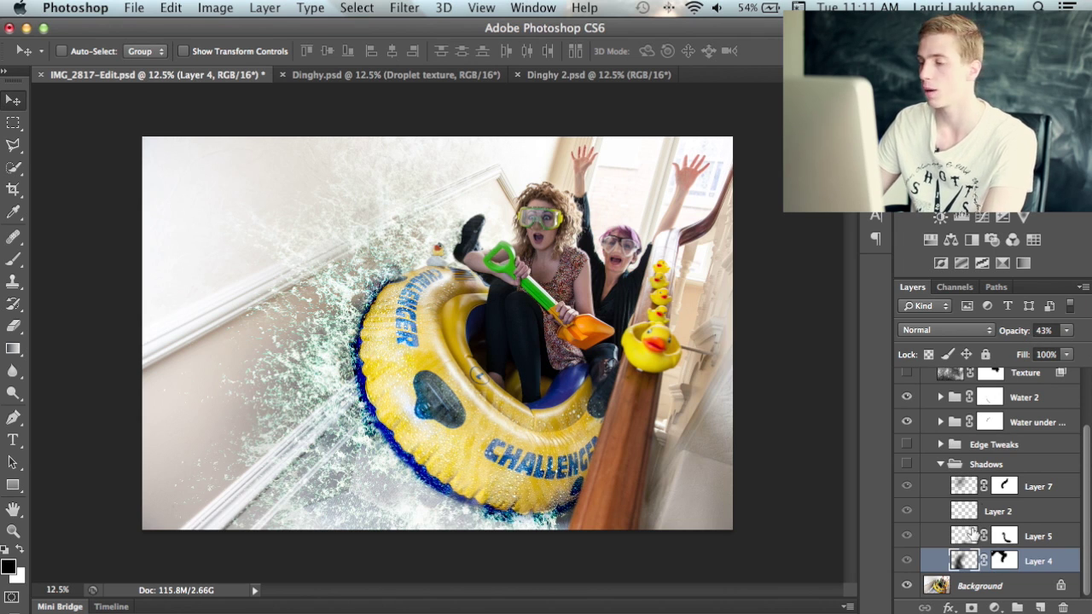
pyautogui.click(906, 465)
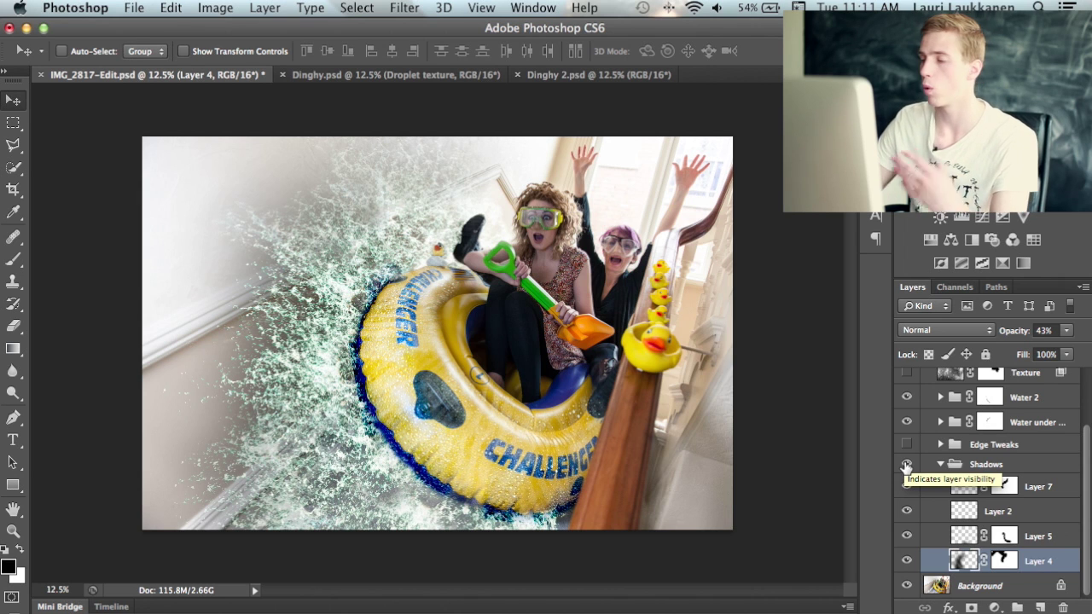
pyautogui.click(939, 465)
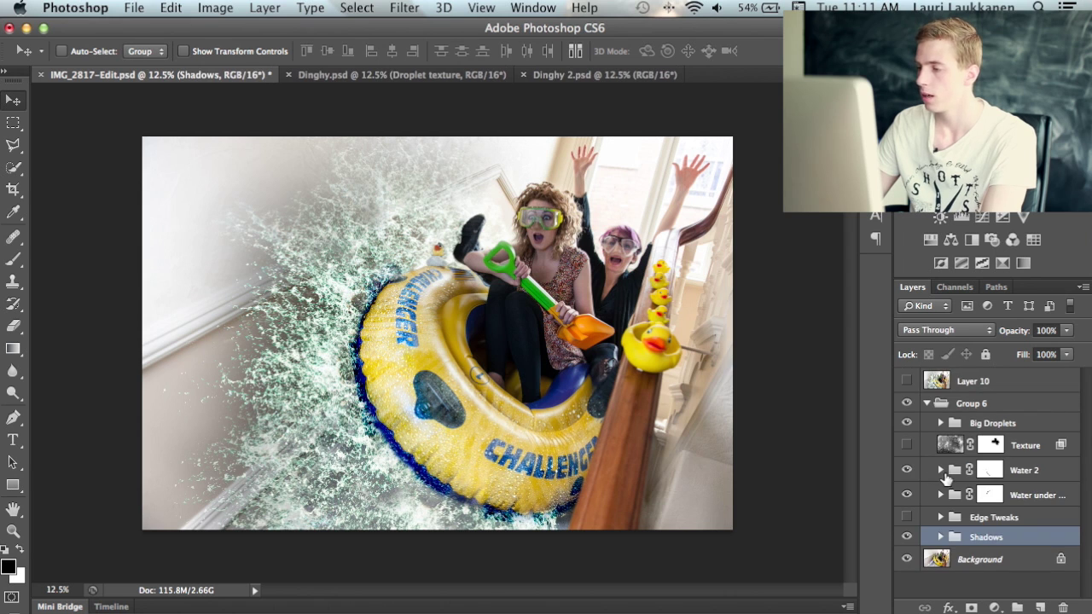
# Toggle the Edge Tweaks group on and off to compare, finishing with it visible
pyautogui.click(977, 518)
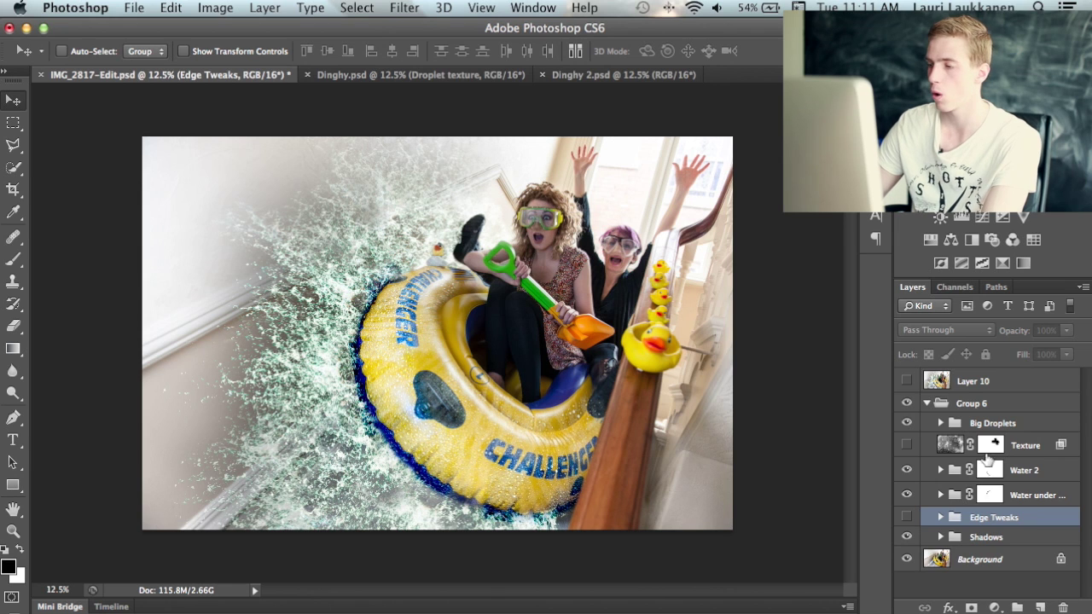
pyautogui.click(905, 517)
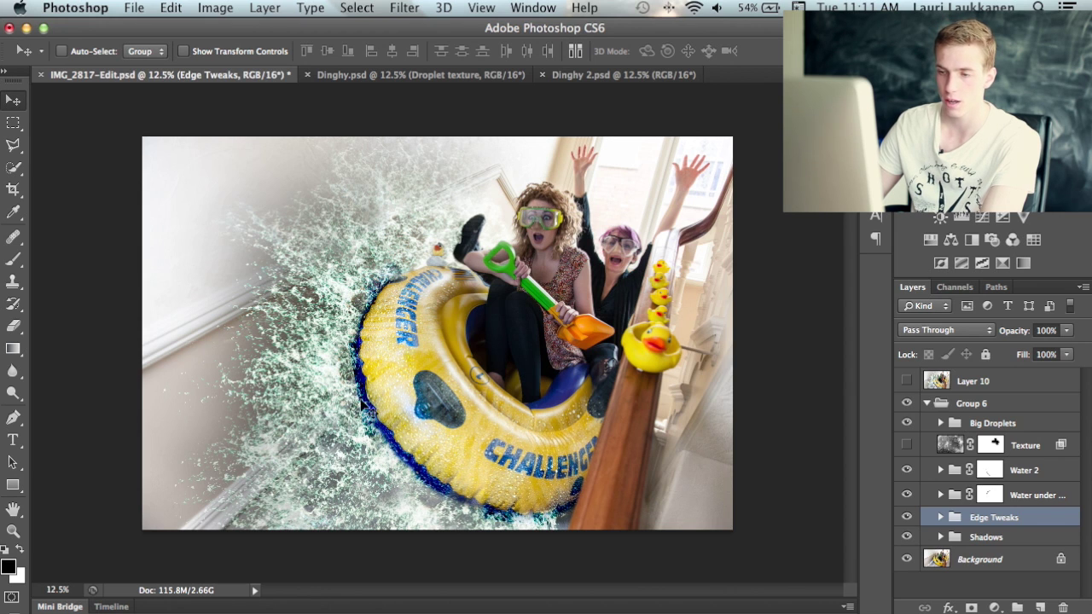
pyautogui.click(906, 517)
pyautogui.click(906, 516)
pyautogui.click(906, 517)
pyautogui.click(906, 518)
pyautogui.click(906, 518)
pyautogui.click(906, 518)
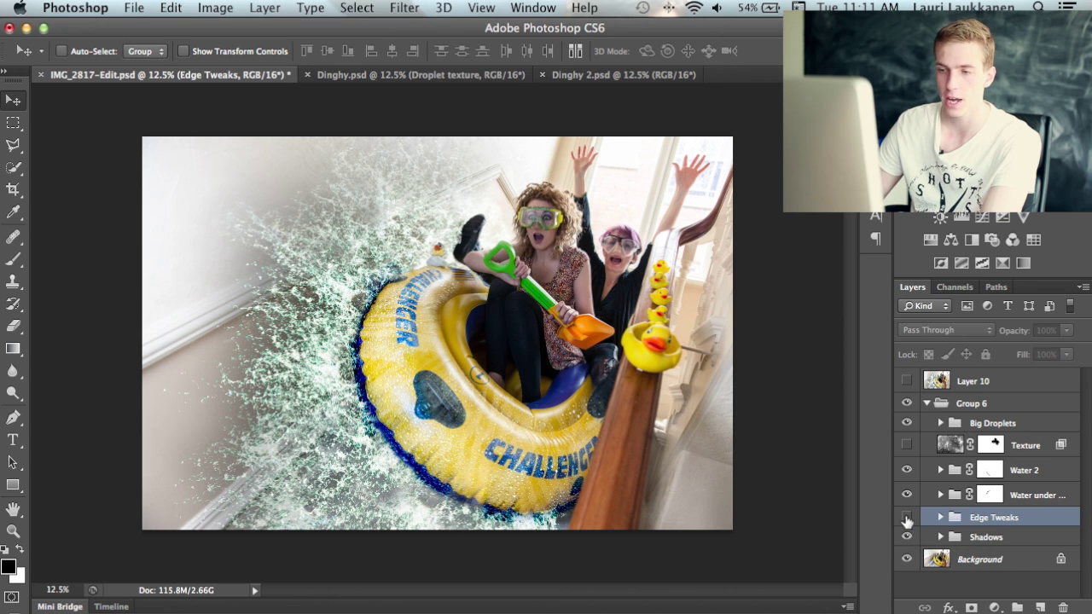
pyautogui.click(906, 518)
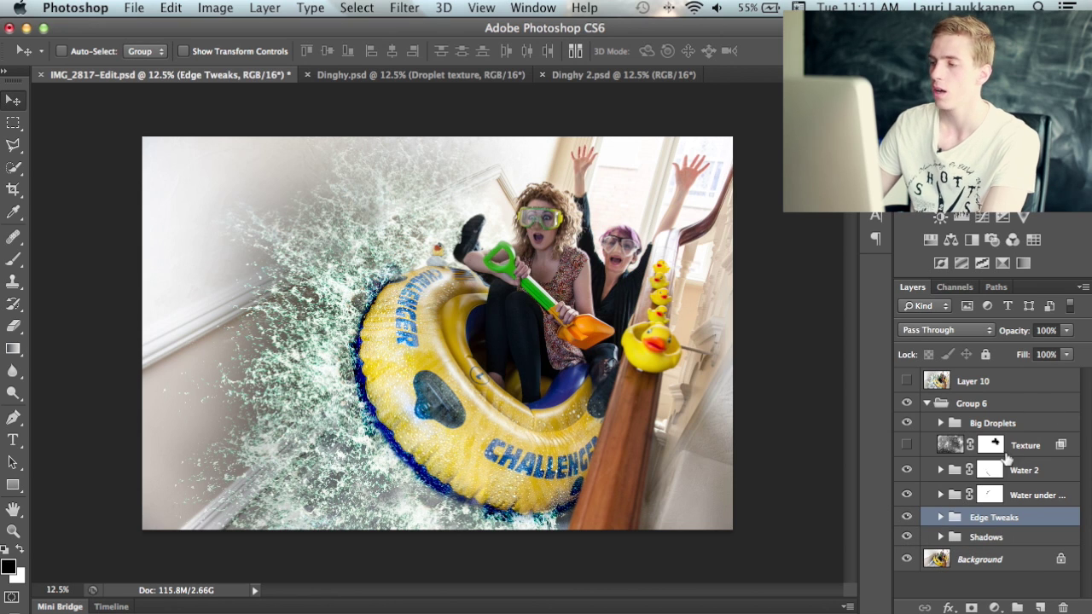
# Compare the water with and without the 56% Screen Texture layer, leave it on, and collapse Group 6
pyautogui.click(1036, 447)
pyautogui.click(905, 444)
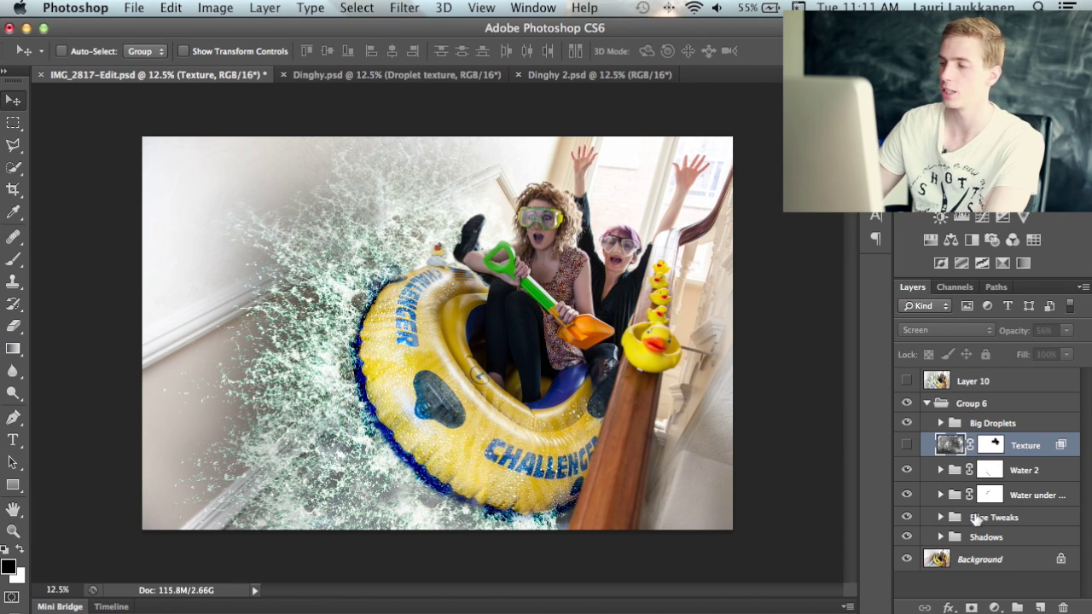
pyautogui.click(907, 444)
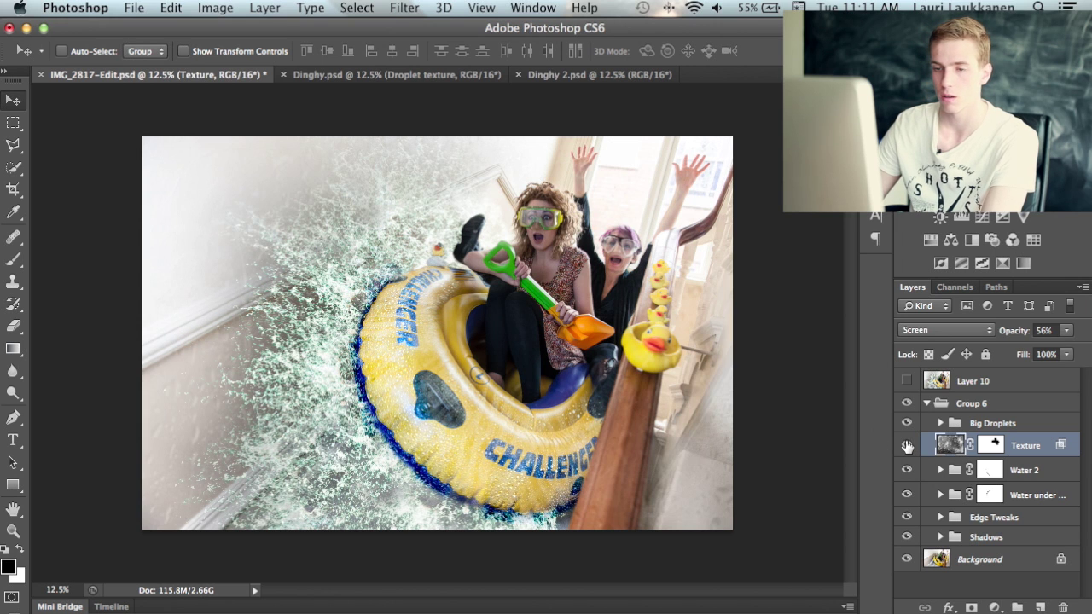
pyautogui.click(906, 444)
pyautogui.click(907, 444)
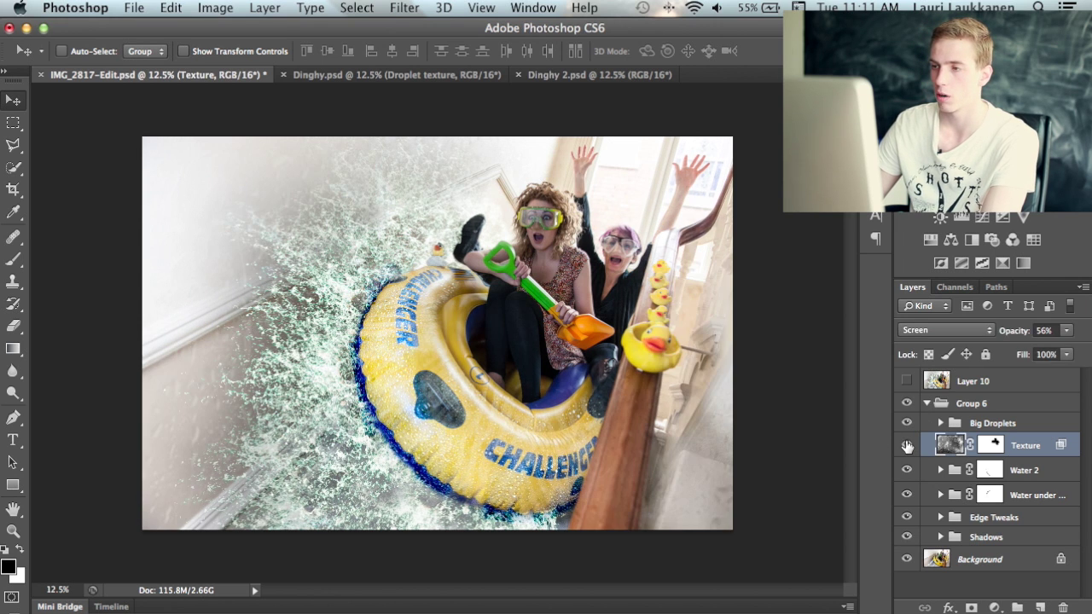
pyautogui.click(907, 444)
pyautogui.click(906, 444)
pyautogui.click(906, 445)
pyautogui.click(907, 444)
pyautogui.click(906, 444)
pyautogui.click(906, 442)
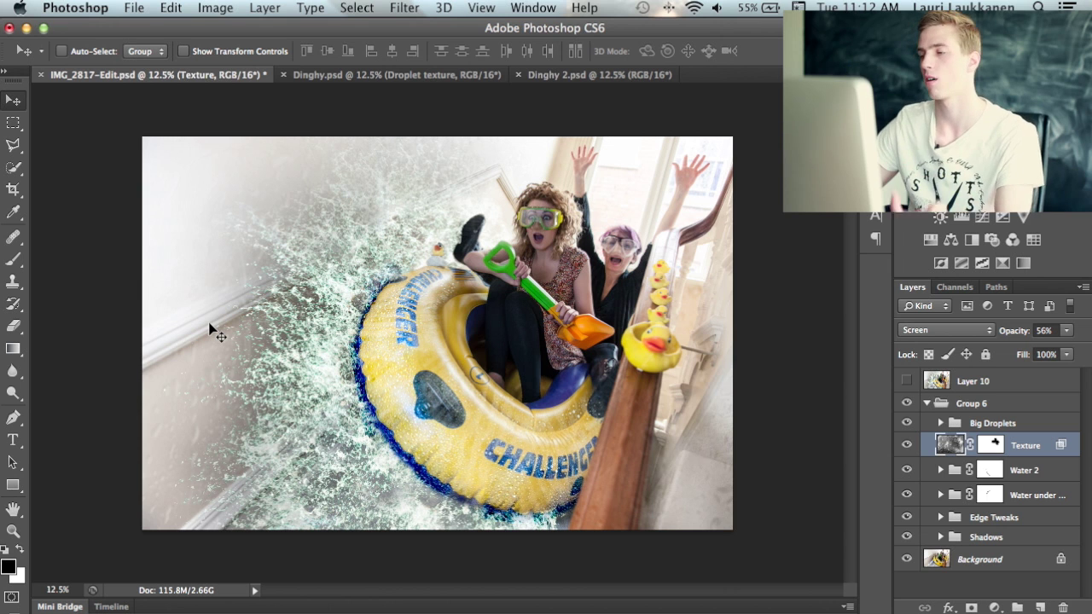
pyautogui.click(906, 445)
pyautogui.click(907, 444)
pyautogui.click(906, 445)
pyautogui.click(907, 445)
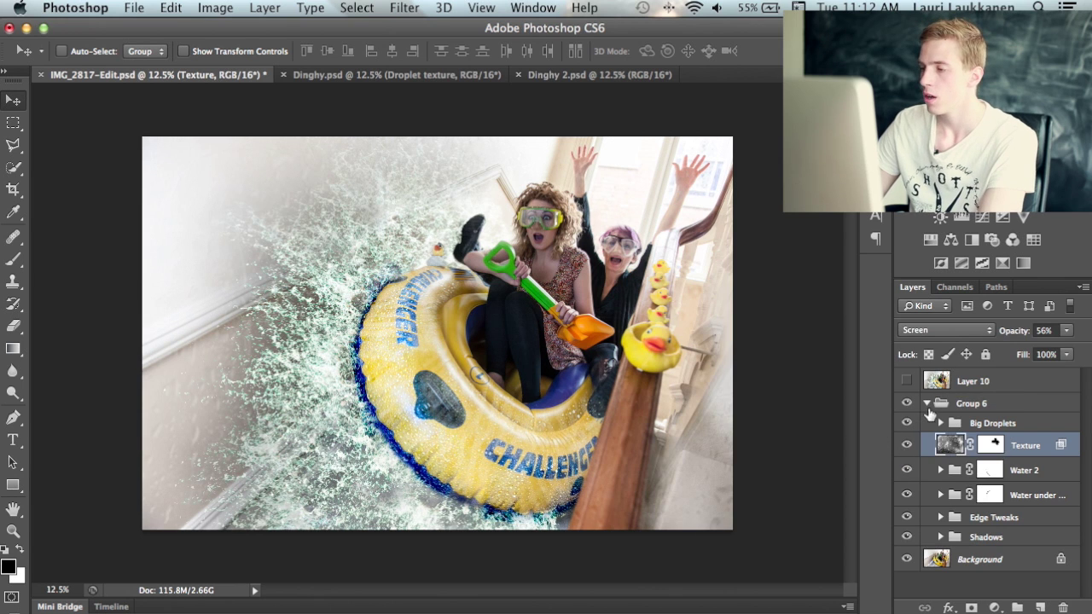
pyautogui.click(927, 403)
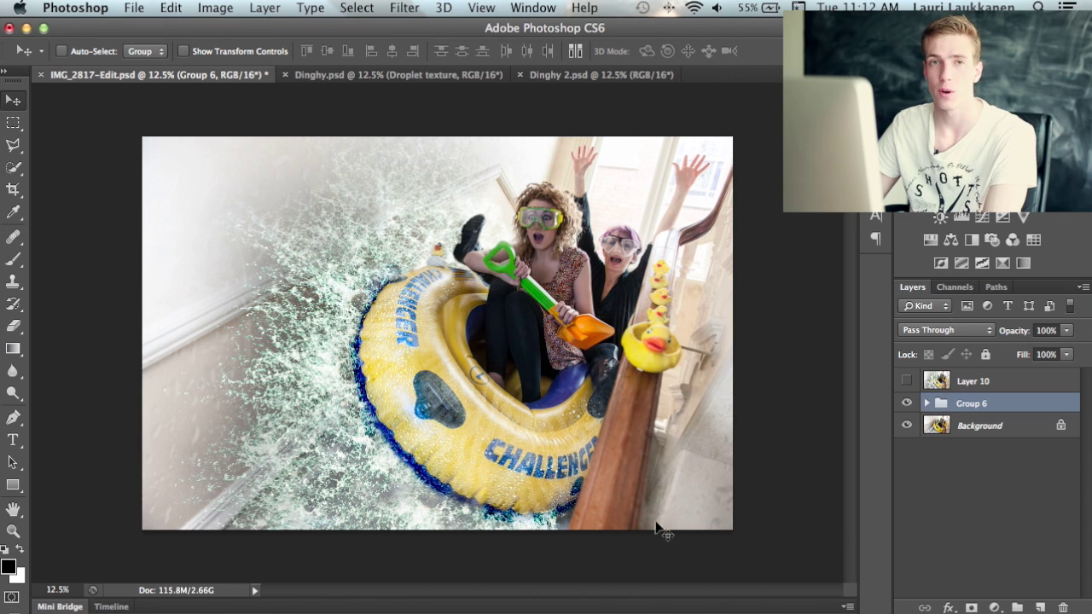
# Show Layer 10, then in Dinghy.psd hide everything from Layer 13 down to Splashes (details)
pyautogui.click(906, 383)
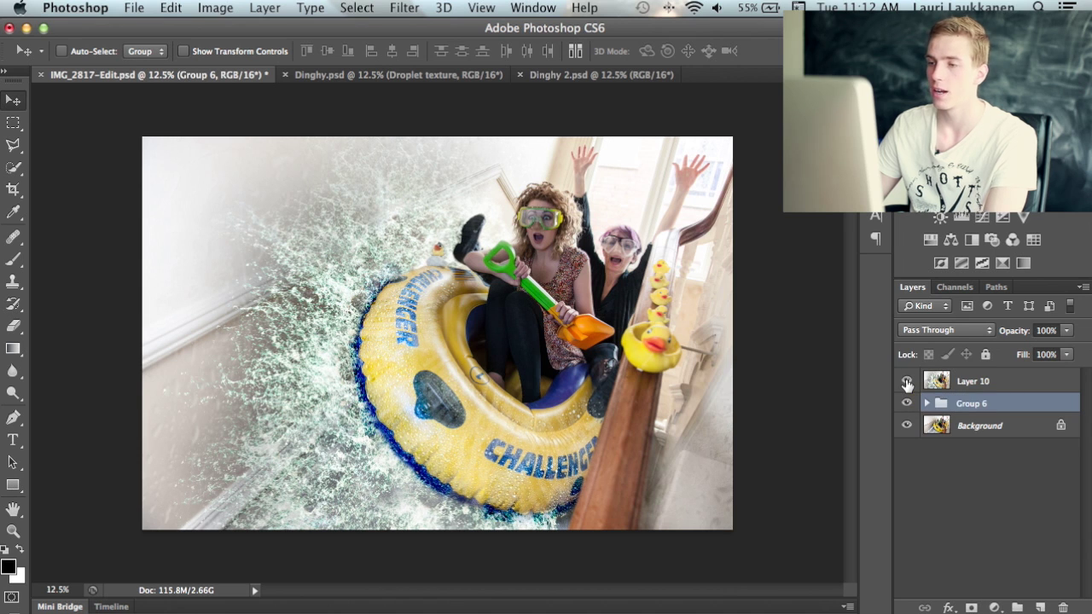
pyautogui.click(992, 381)
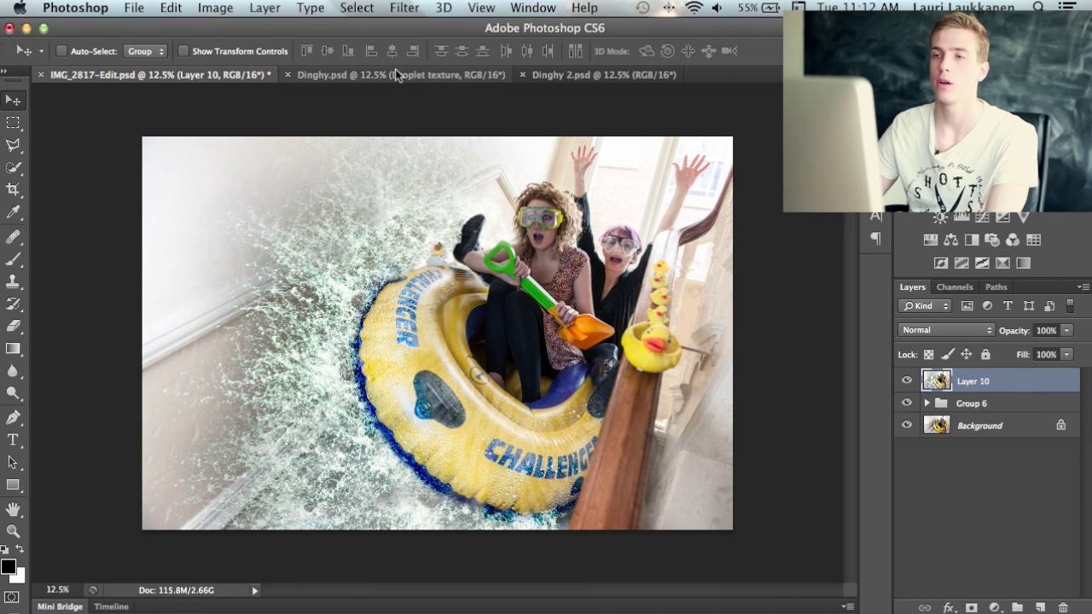
pyautogui.click(361, 74)
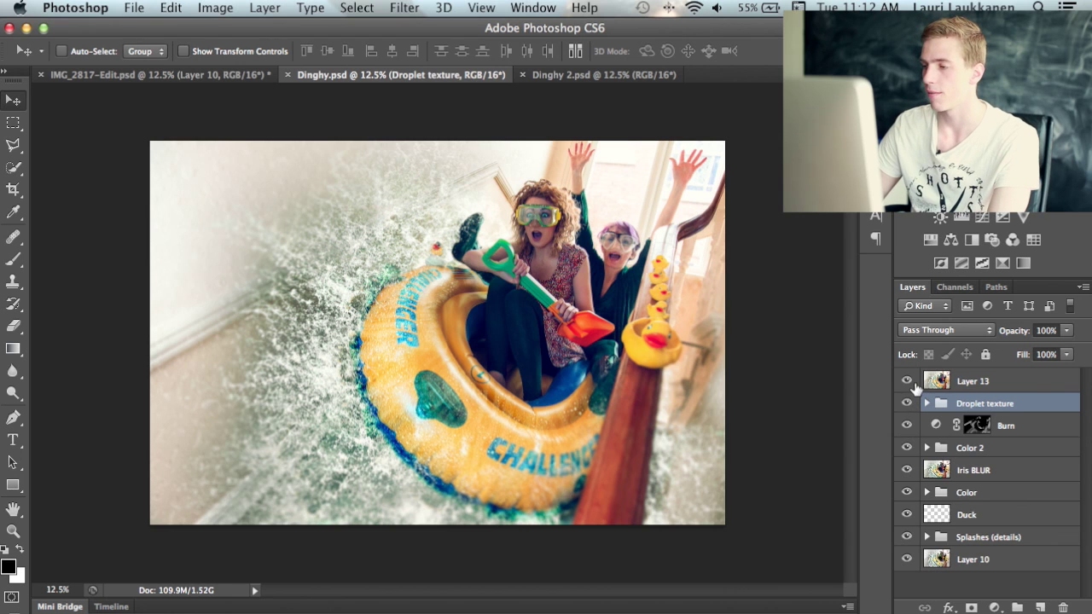
pyautogui.moveTo(907, 380); pyautogui.dragTo(909, 547)
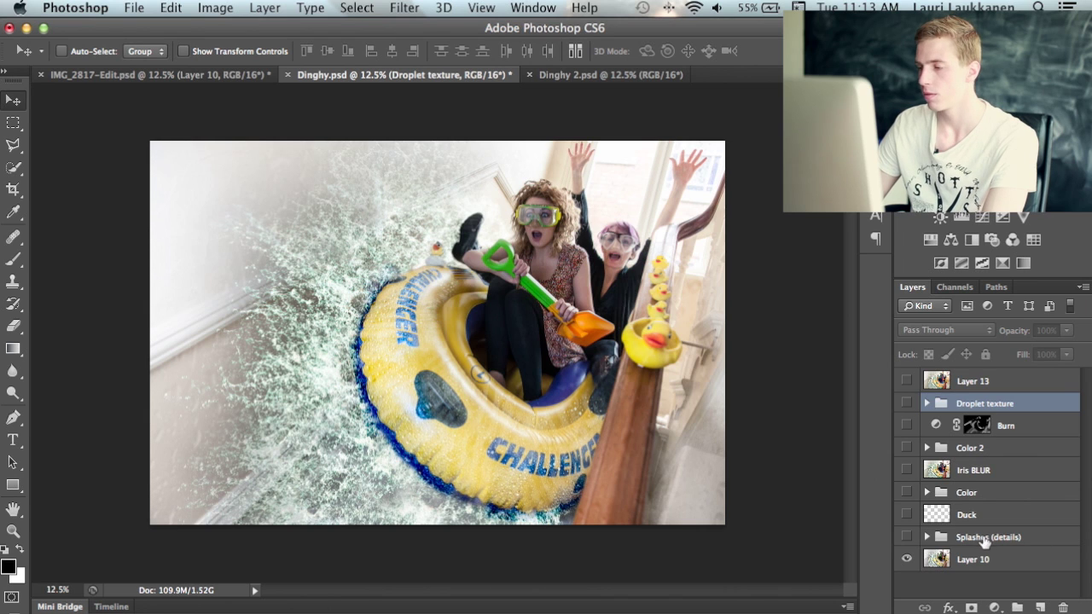
# Inspect the Splashes (details) group and toggle it to compare, leaving it visible
pyautogui.click(928, 537)
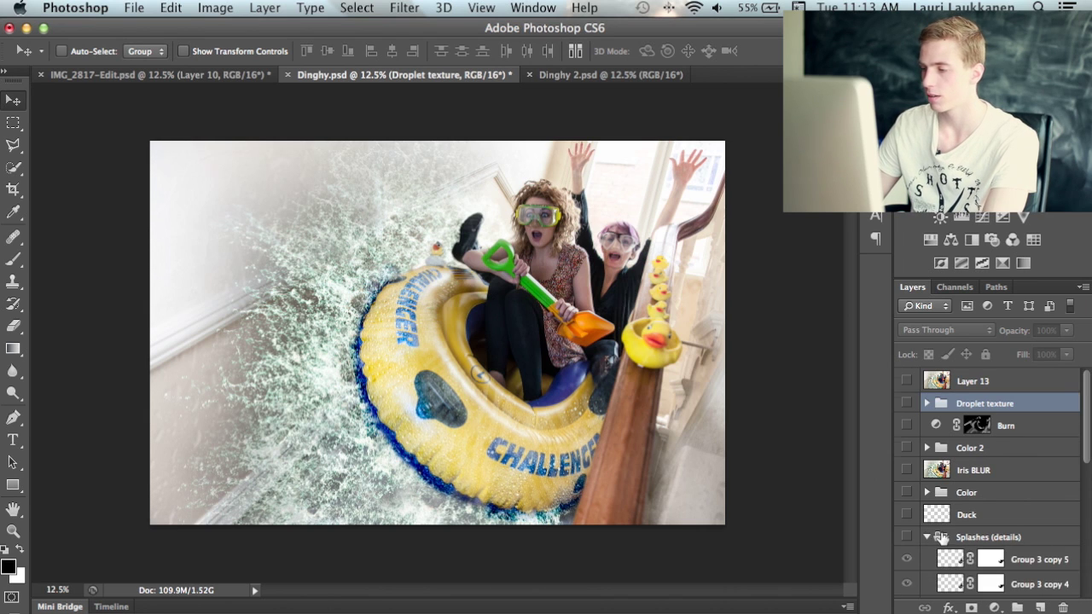
pyautogui.scroll(-5, 942, 534)
pyautogui.scroll(5, 980, 511)
pyautogui.scroll(-5, 986, 509)
pyautogui.scroll(6, 987, 508)
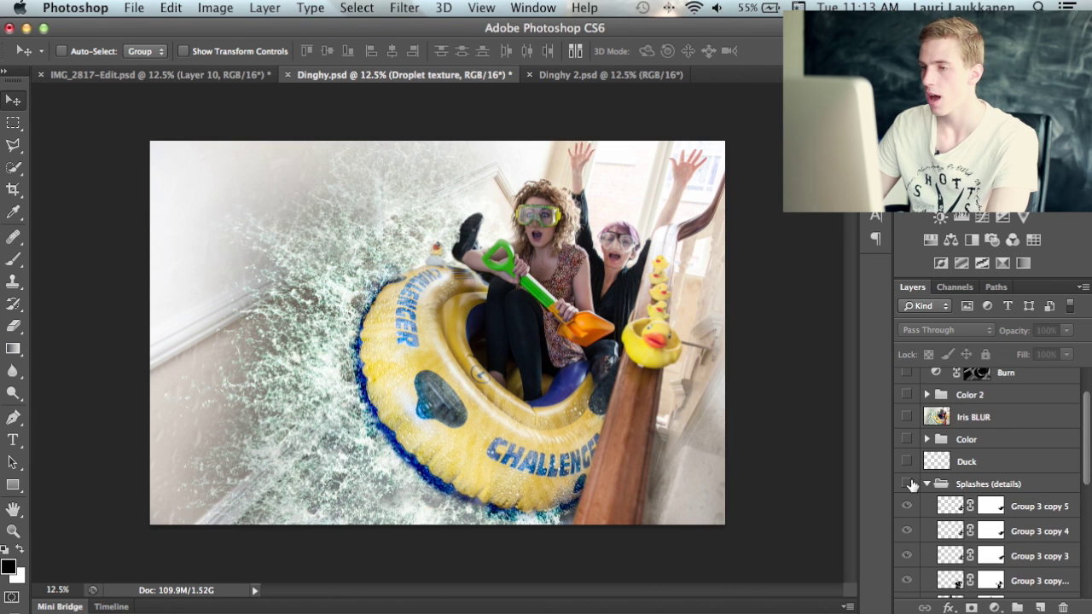
pyautogui.click(928, 484)
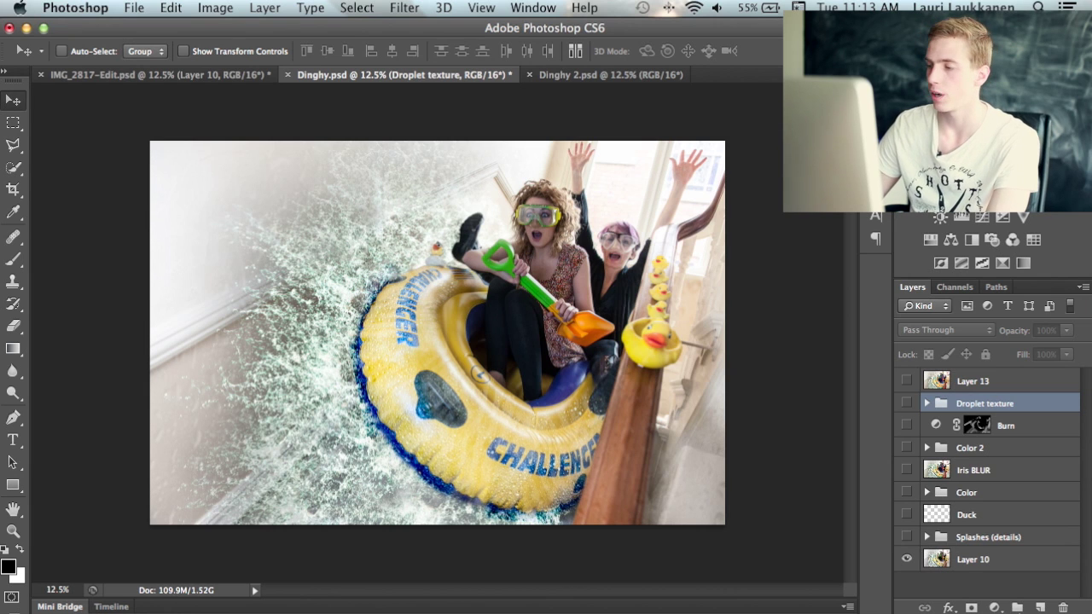
pyautogui.click(907, 537)
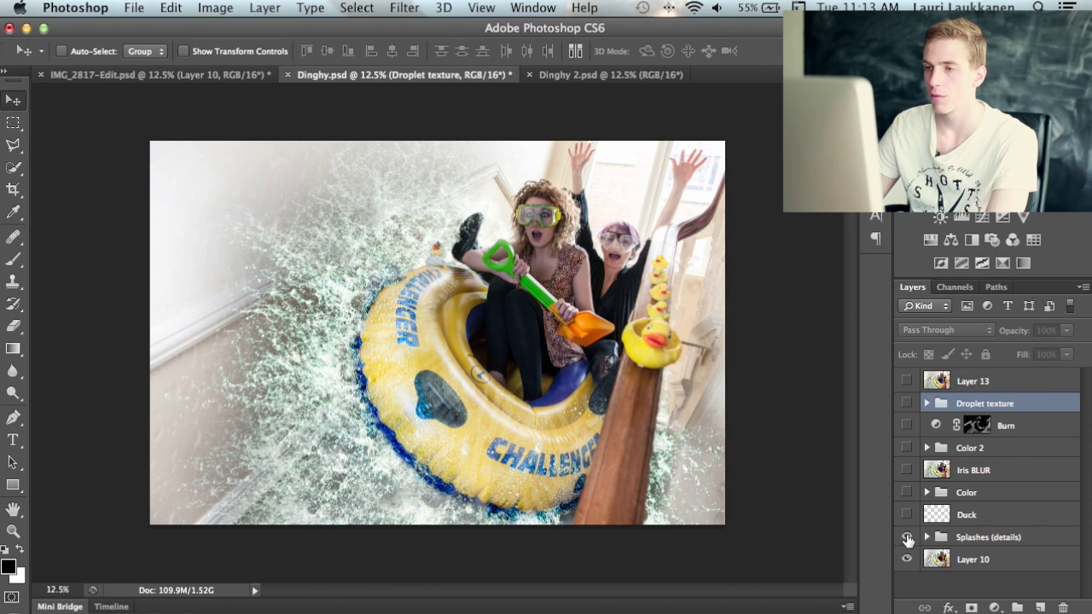
pyautogui.click(906, 537)
pyautogui.click(906, 537)
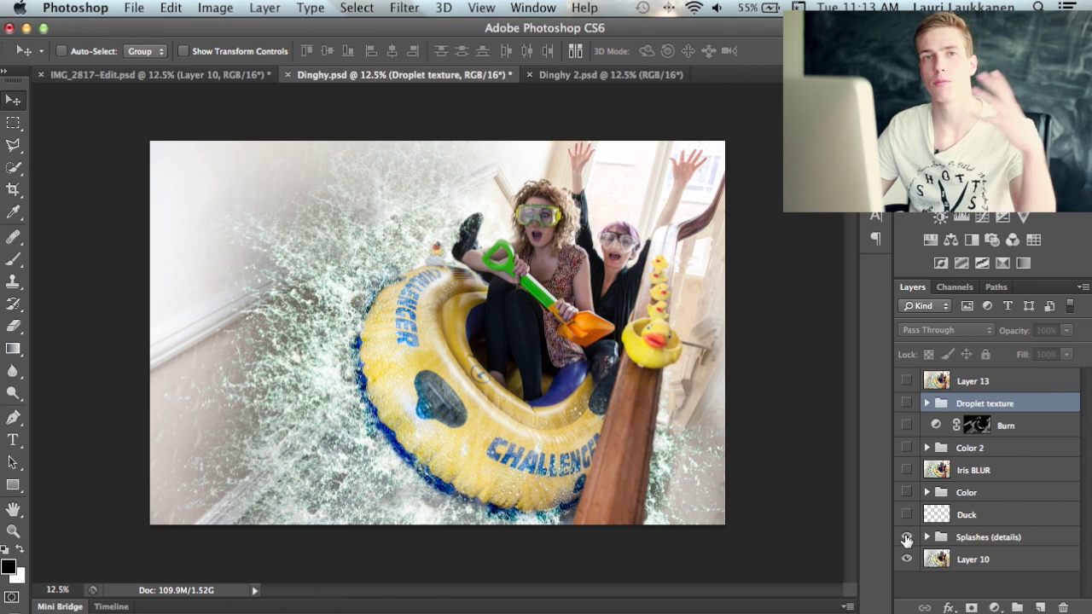
pyautogui.click(906, 538)
pyautogui.click(907, 537)
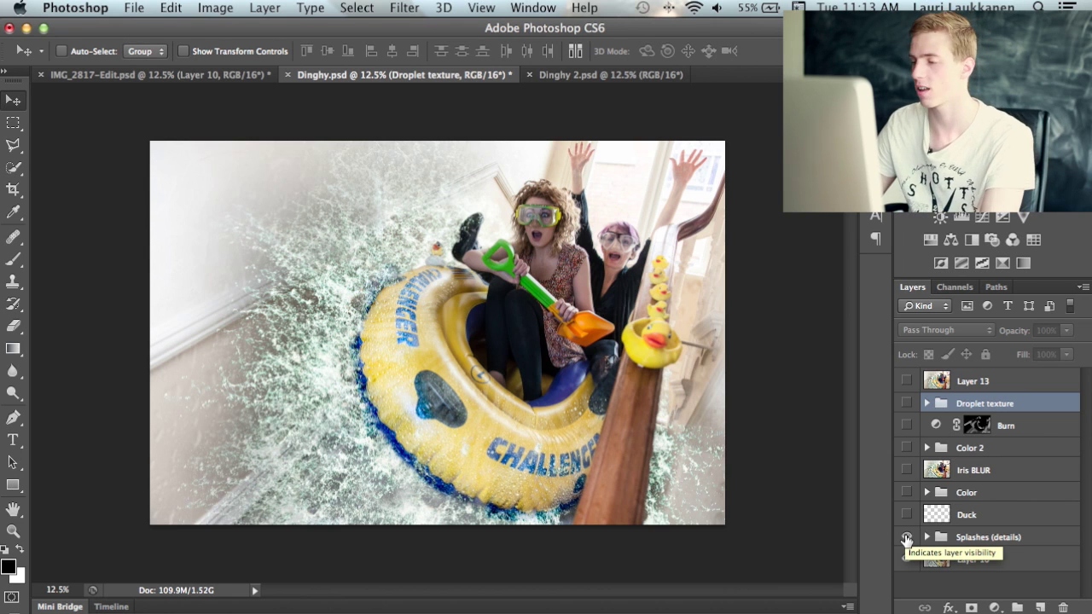
pyautogui.click(907, 537)
pyautogui.click(906, 538)
pyautogui.click(907, 537)
pyautogui.click(907, 538)
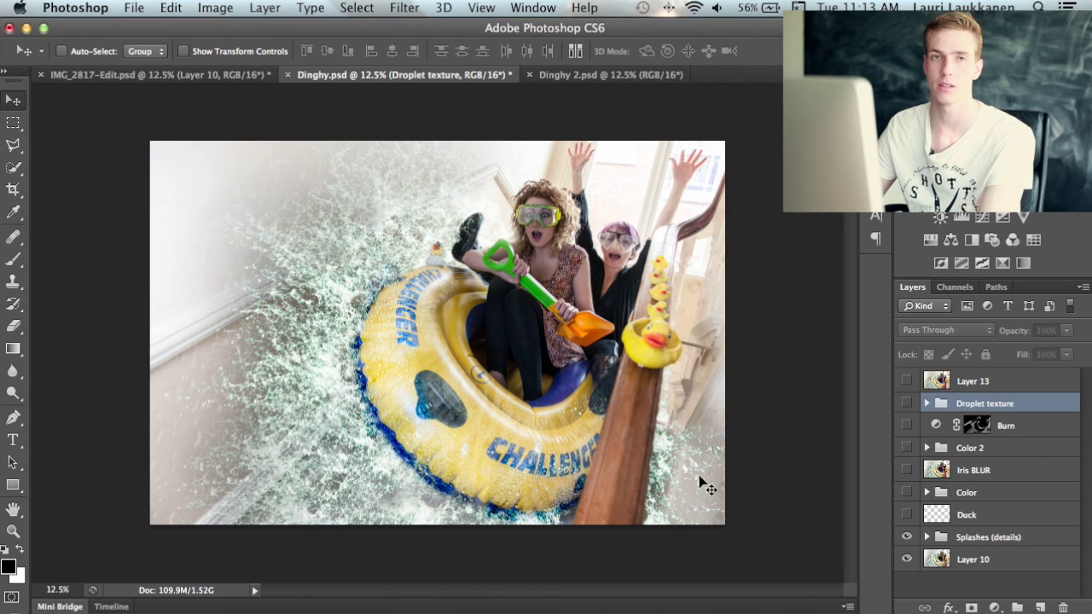
# Make the Duck layer visible above Layer 10
pyautogui.click(971, 515)
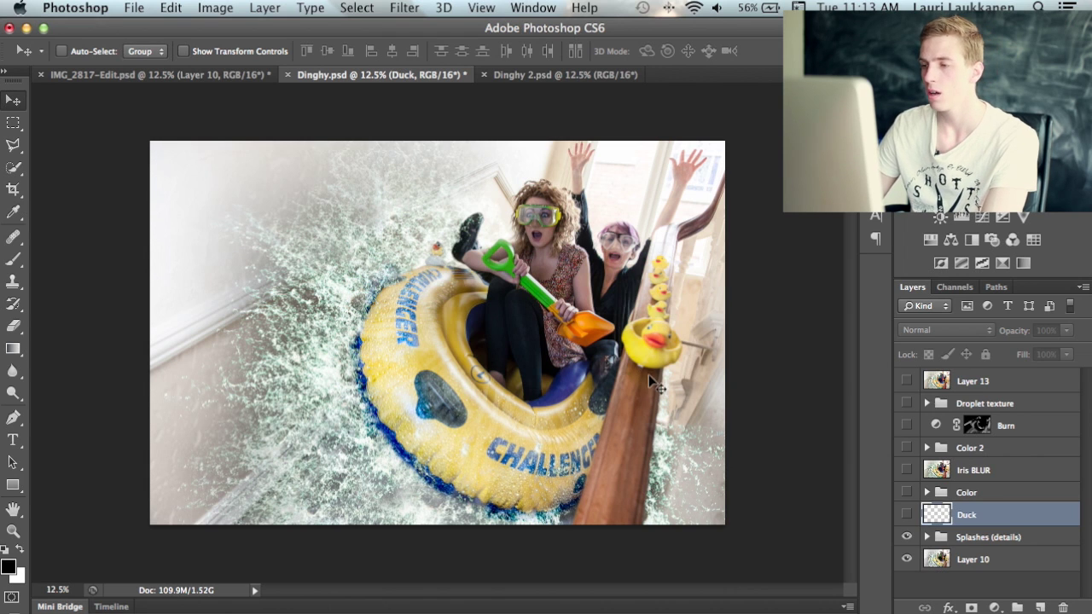
pyautogui.click(907, 515)
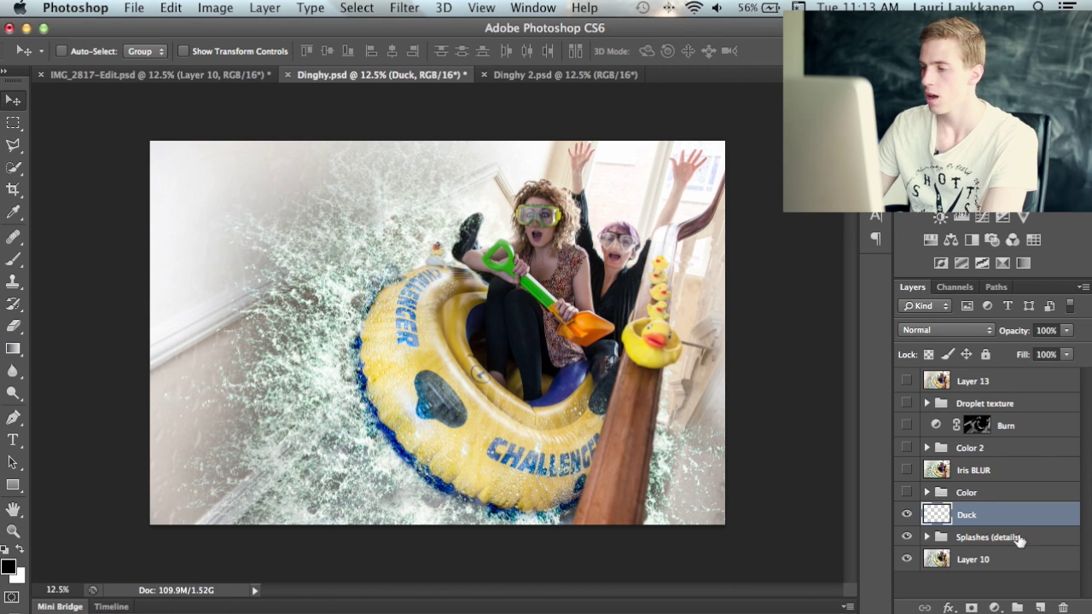
pyautogui.click(975, 494)
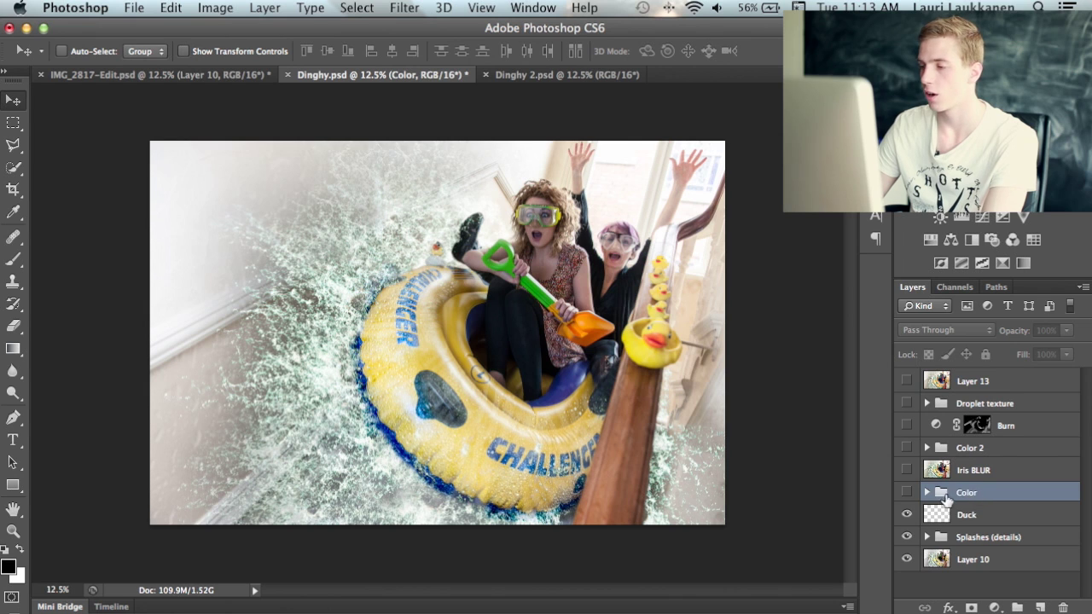
# Expand the Color group and toggle its colour grading to compare, ending with it on
pyautogui.click(927, 492)
pyautogui.scroll(-3, 987, 485)
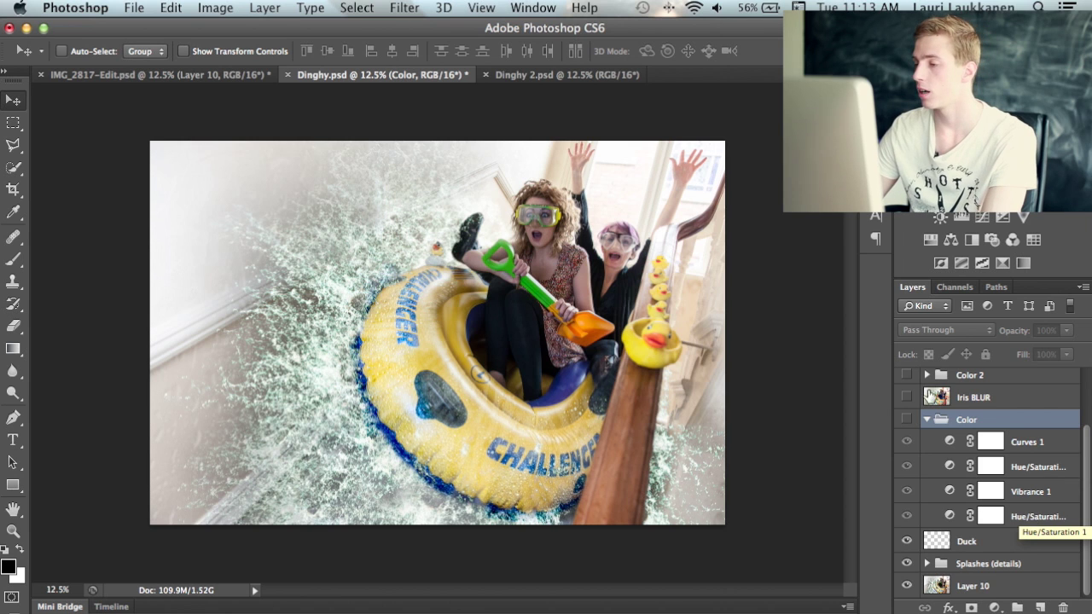
pyautogui.click(906, 420)
pyautogui.click(906, 420)
pyautogui.click(907, 419)
pyautogui.click(906, 420)
pyautogui.click(906, 420)
pyautogui.click(907, 420)
pyautogui.click(906, 420)
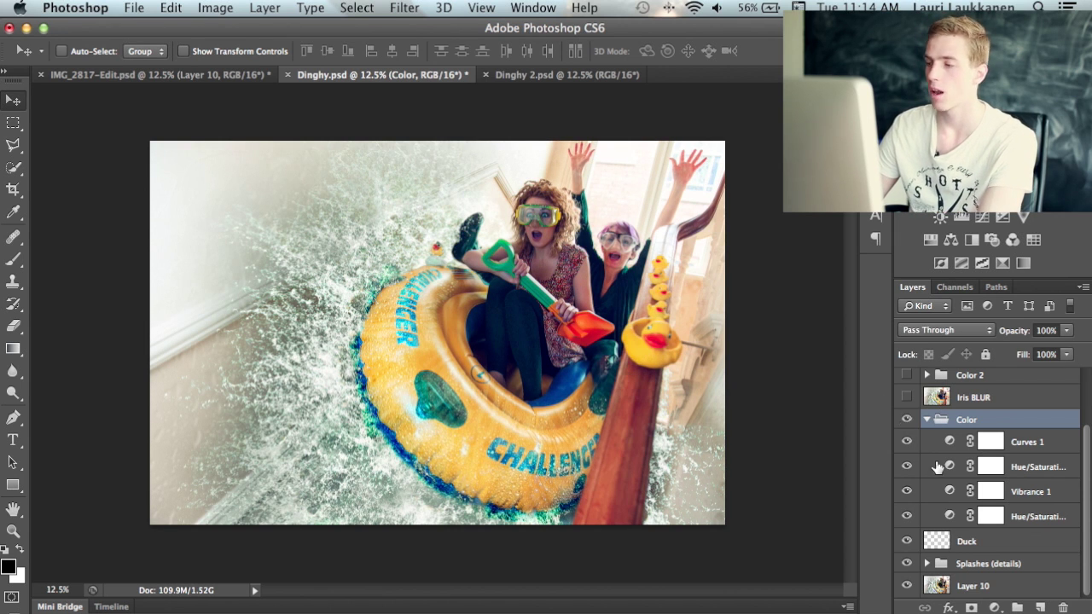
# Hide Curves 1, Hue/Saturation and Vibrance 1, then compare the last Hue/Saturation, leaving it on
pyautogui.moveTo(906, 440); pyautogui.dragTo(907, 517)
pyautogui.click(907, 516)
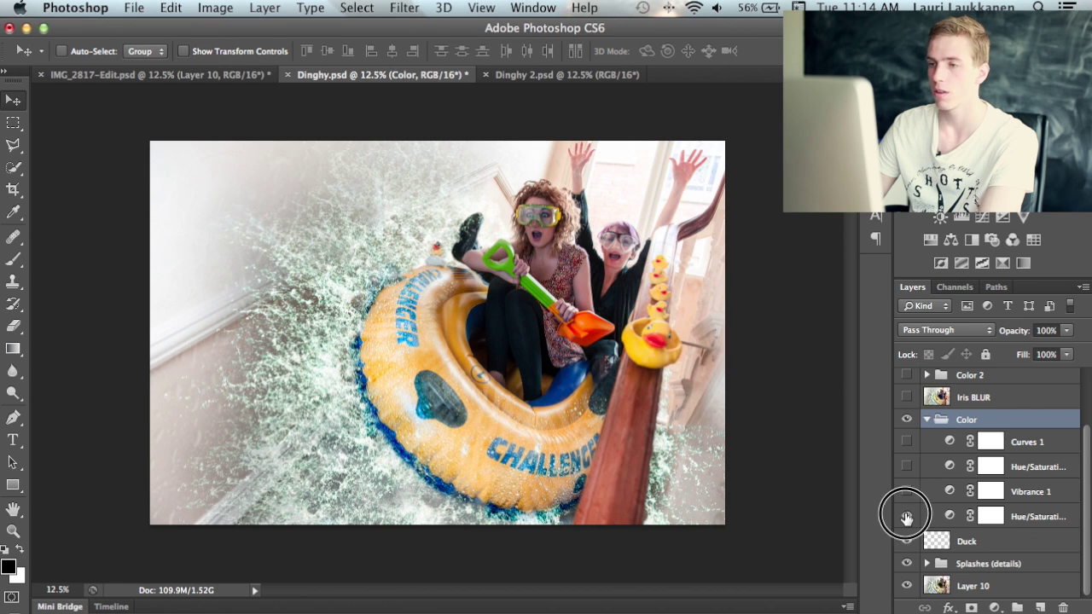
pyautogui.click(907, 516)
pyautogui.click(907, 516)
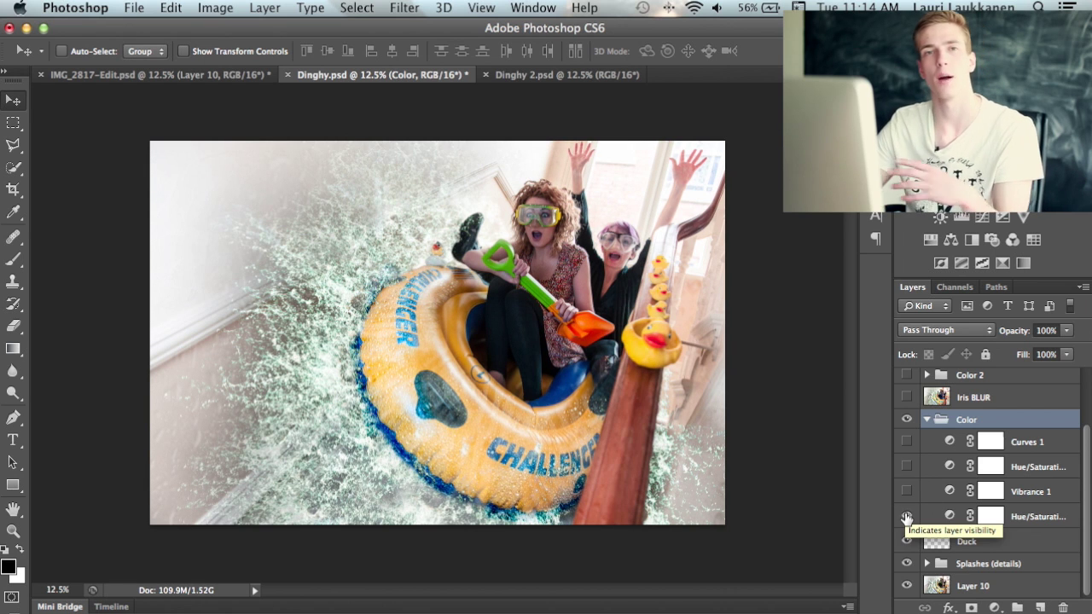
pyautogui.click(906, 516)
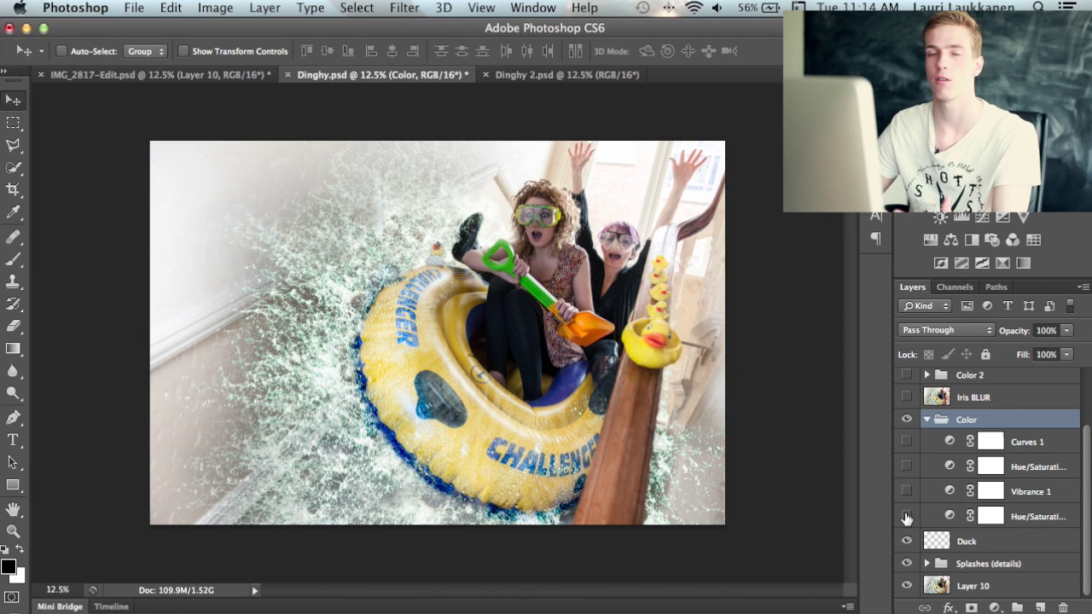
pyautogui.click(907, 516)
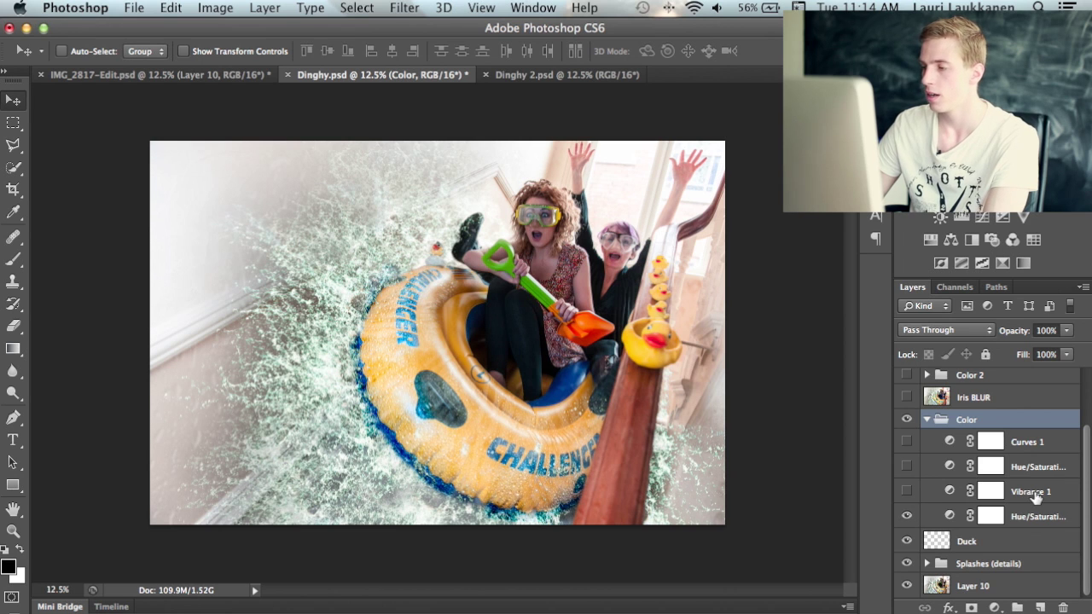
# Compare Vibrance 1 and the cyan Hue/Saturation 2 tint, keeping the tint on
pyautogui.click(936, 499)
pyautogui.click(906, 492)
pyautogui.click(906, 492)
pyautogui.click(906, 492)
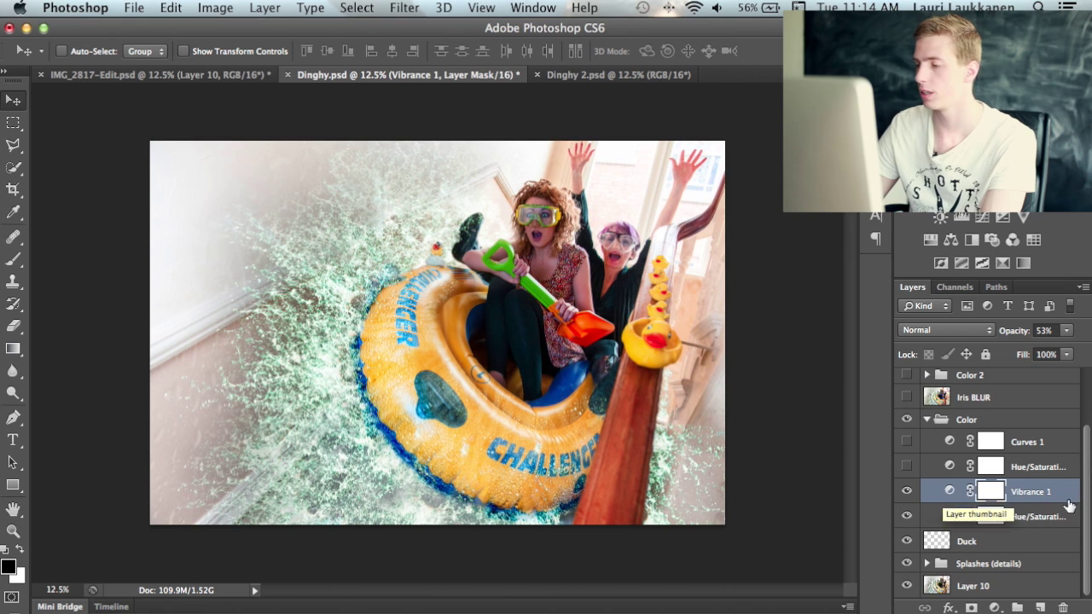
pyautogui.click(1046, 466)
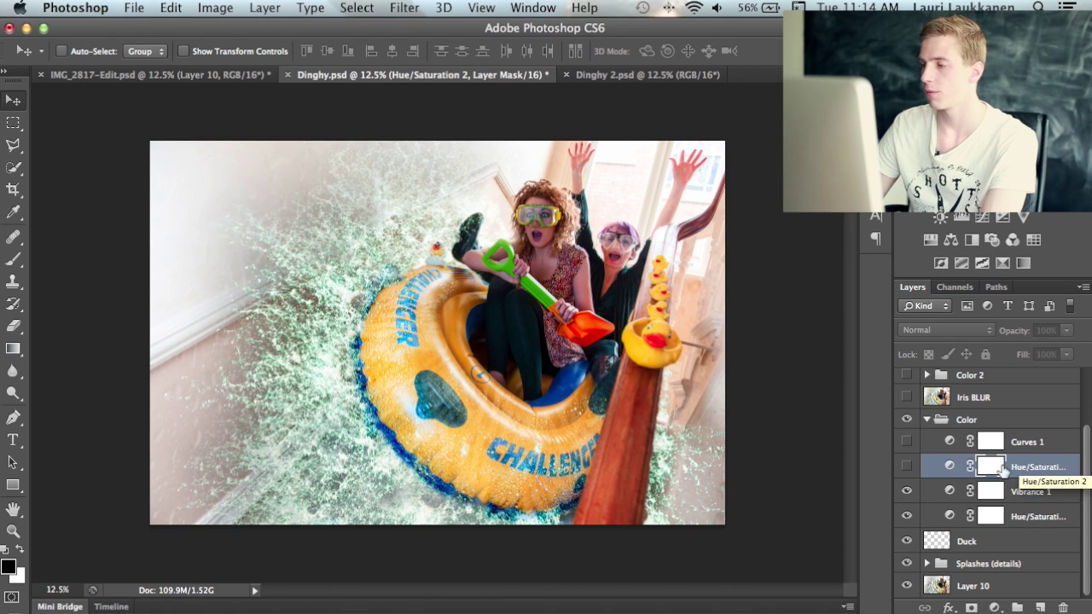
pyautogui.click(907, 466)
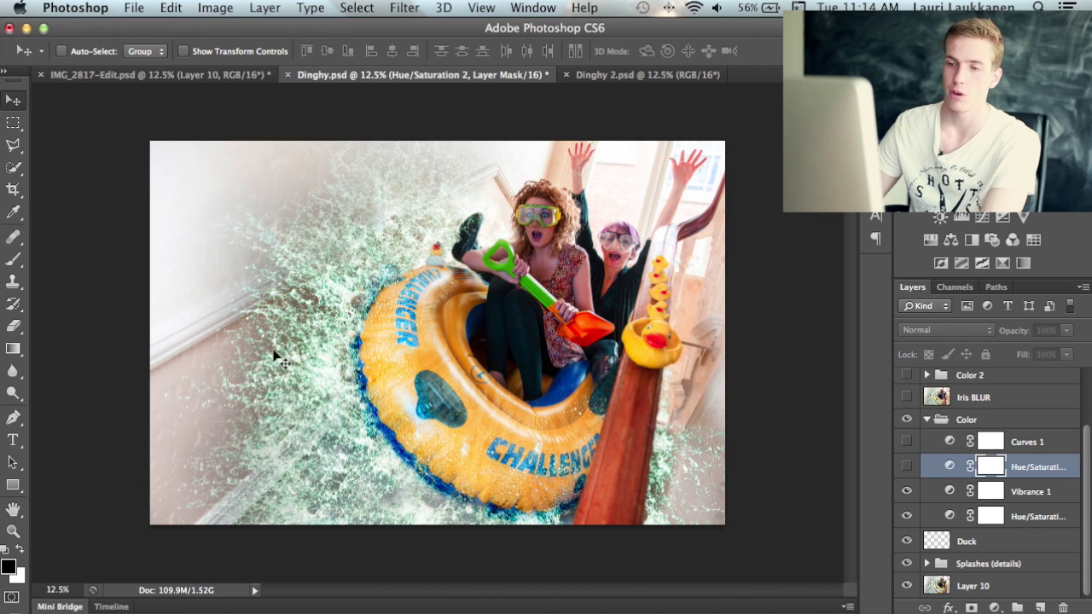
pyautogui.click(907, 466)
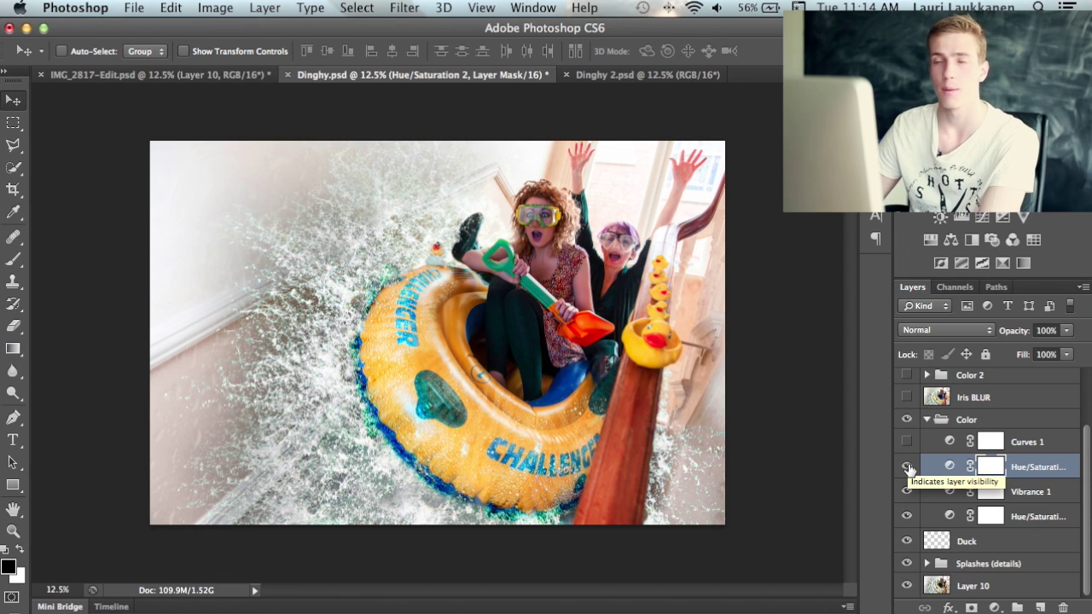
# Toggle Curves 1 to compare, leave it switched on, and fold the Color group away
pyautogui.click(1026, 443)
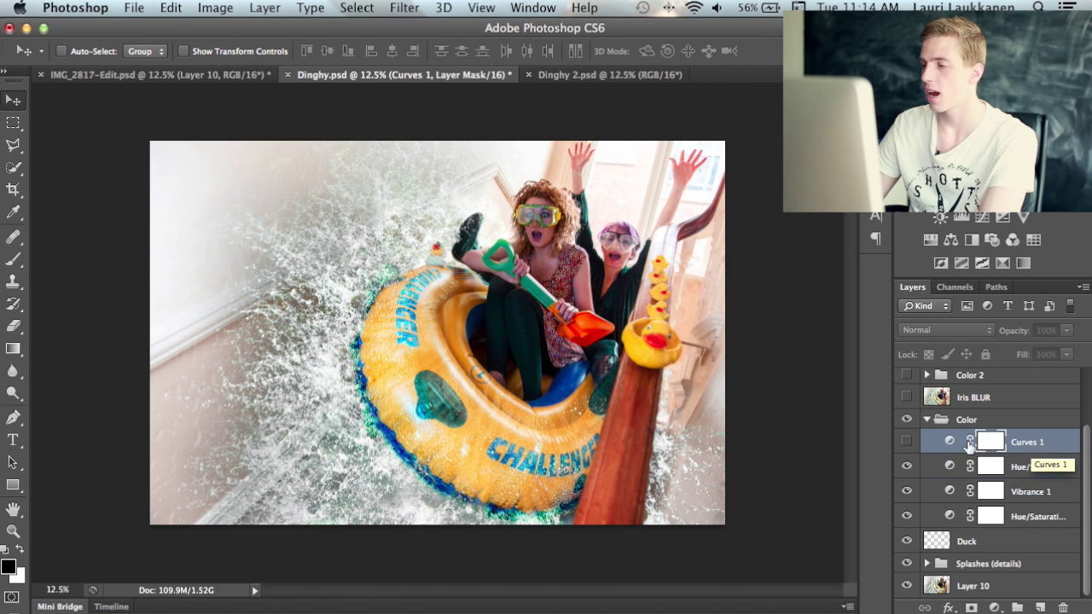
pyautogui.click(907, 443)
pyautogui.click(907, 443)
pyautogui.click(907, 442)
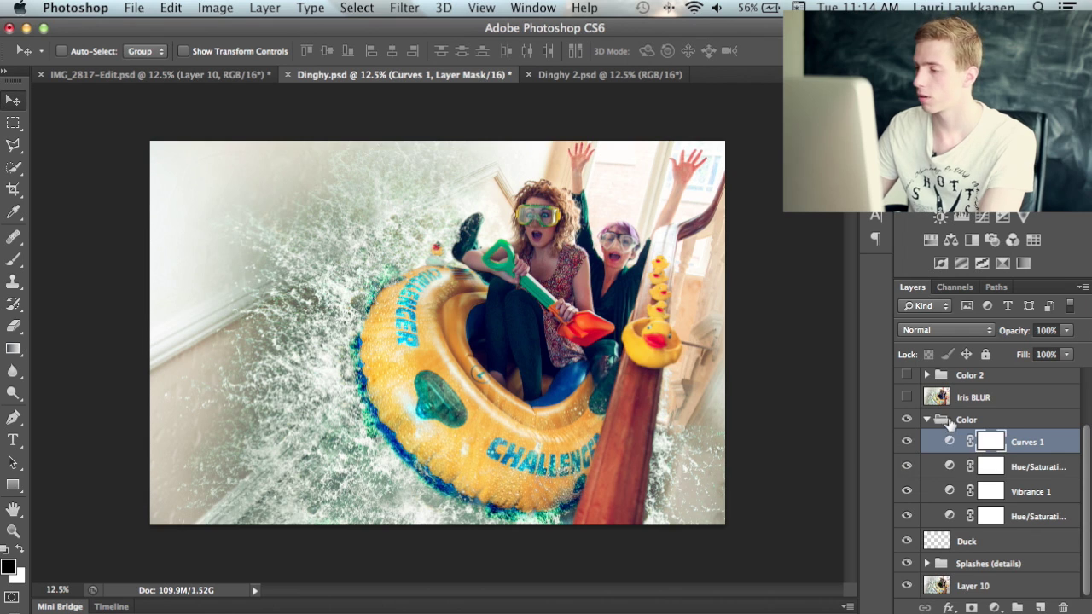
pyautogui.click(927, 420)
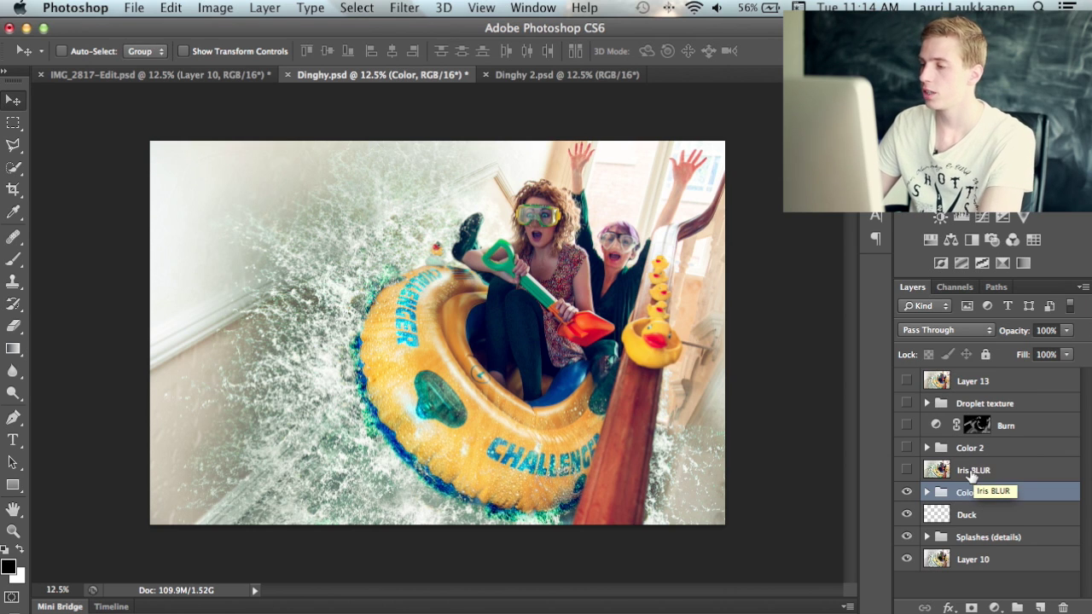
# Select the Iris BLUR layer and make it visible in the image
pyautogui.click(972, 472)
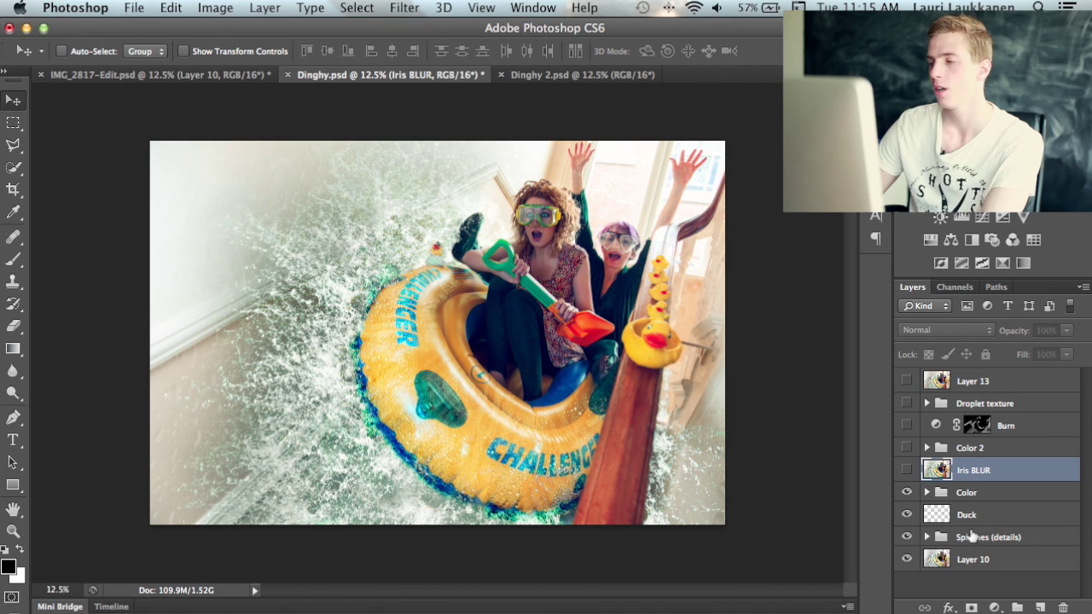
pyautogui.click(907, 470)
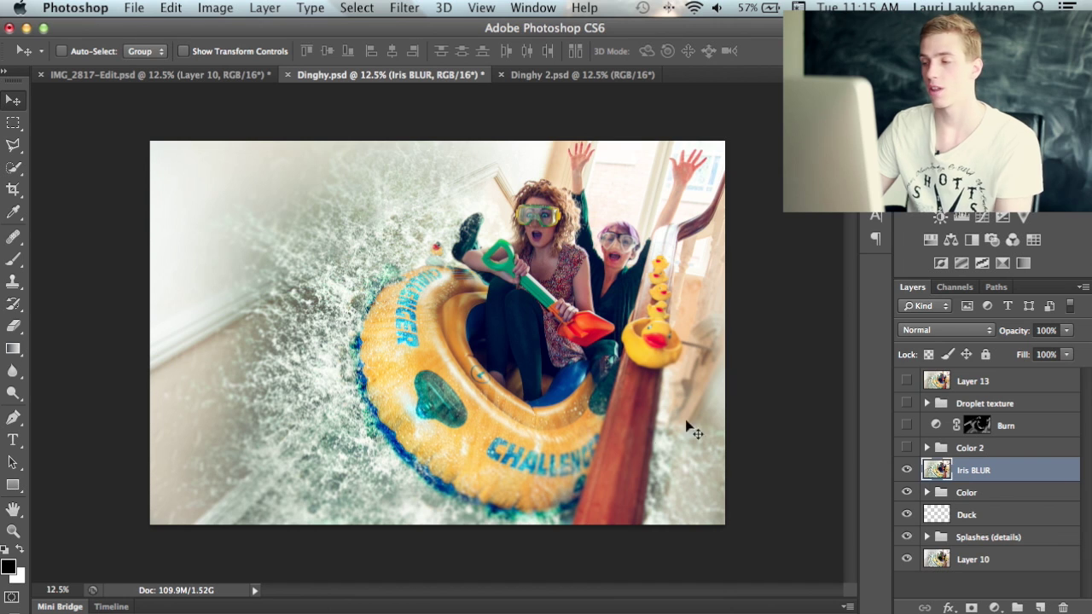
# Expand Color 2 and toggle the group on and off to compare, leaving it on
pyautogui.click(973, 452)
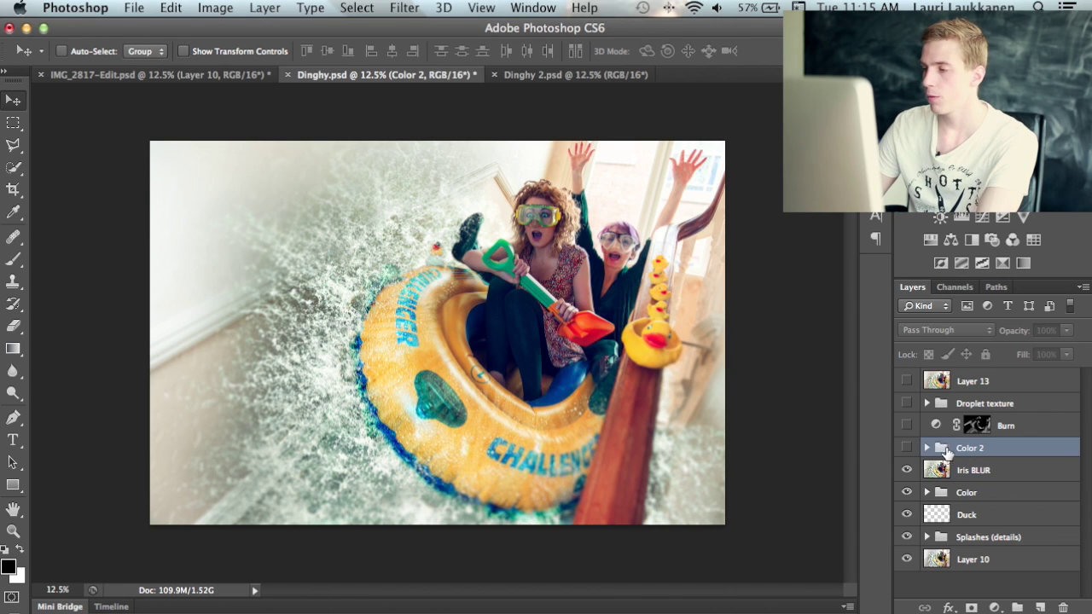
pyautogui.click(927, 447)
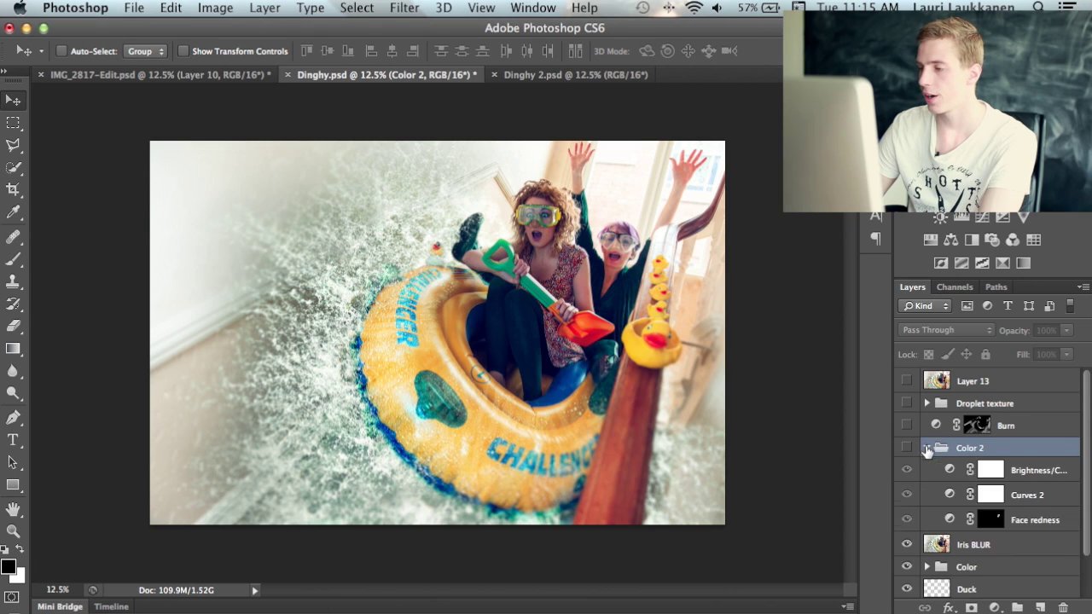
pyautogui.scroll(-2, 982, 474)
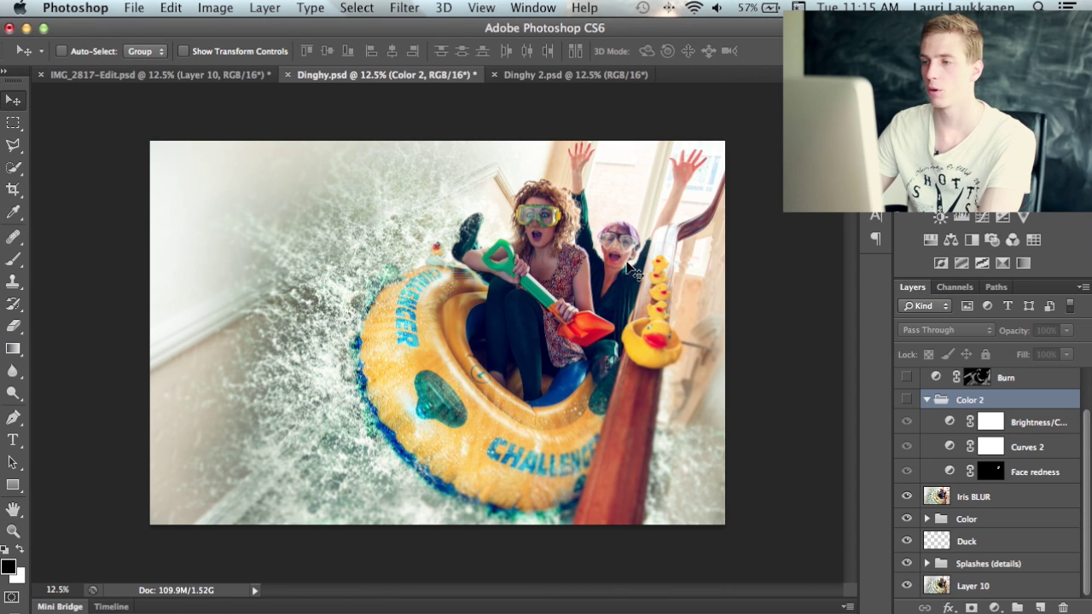
pyautogui.click(906, 399)
pyautogui.click(906, 399)
pyautogui.click(906, 399)
pyautogui.click(905, 399)
pyautogui.click(906, 399)
pyautogui.click(906, 400)
pyautogui.click(906, 399)
# Hide Color 2's three adjustments, re-enable Curves 2 and Brightness/Contrast, then collapse the group
pyautogui.moveTo(910, 423)
pyautogui.mouseDown()
pyautogui.moveTo(906, 470)
pyautogui.moveTo(908, 449)
pyautogui.mouseUp()
pyautogui.click(907, 447)
pyautogui.click(907, 422)
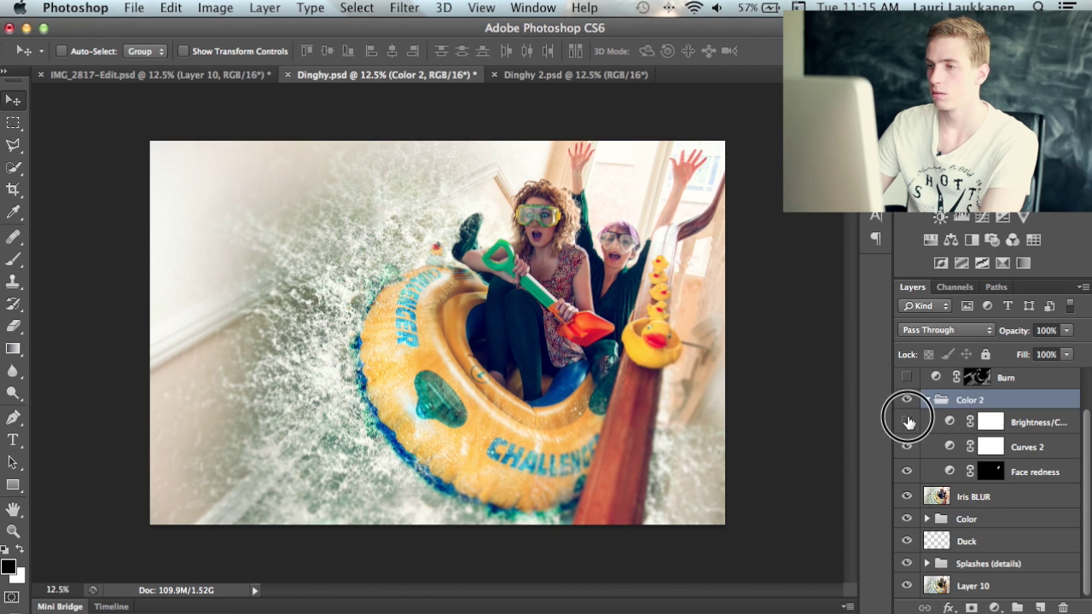
pyautogui.click(926, 400)
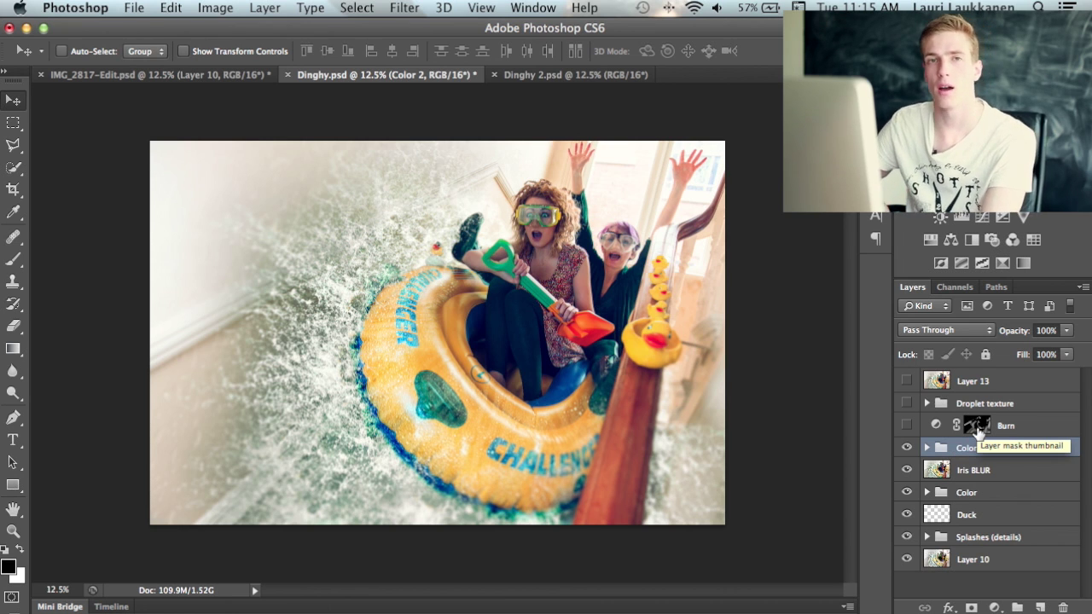
# Toggle the Burn adjustment layer to compare, leaving its darkening visible
pyautogui.click(1028, 429)
pyautogui.click(907, 426)
pyautogui.click(907, 425)
pyautogui.click(907, 426)
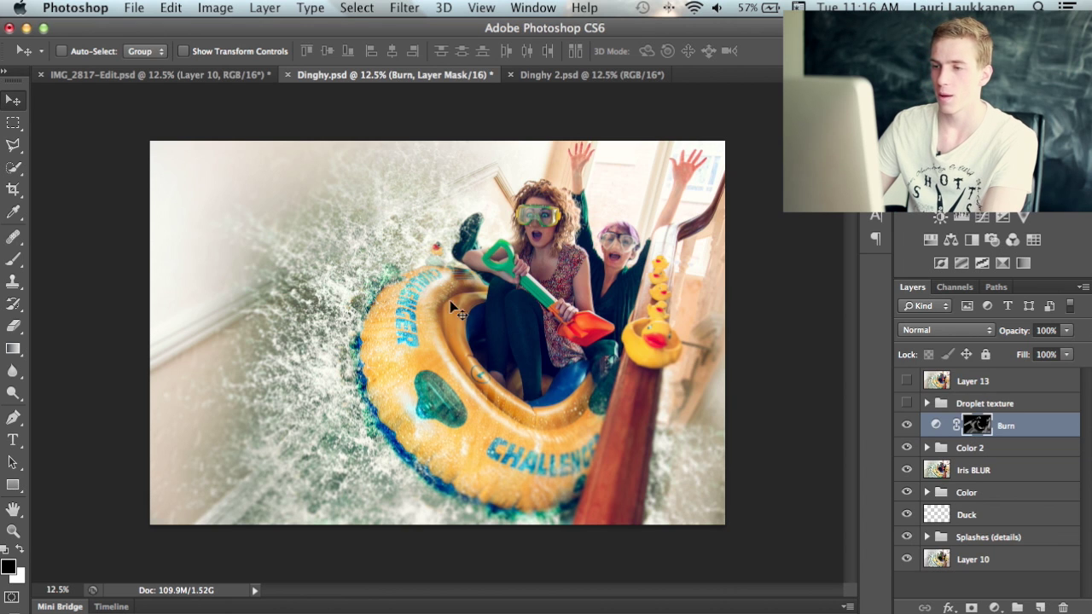
# Turn on the Droplet texture group, comparing the splash with and without it
pyautogui.click(972, 403)
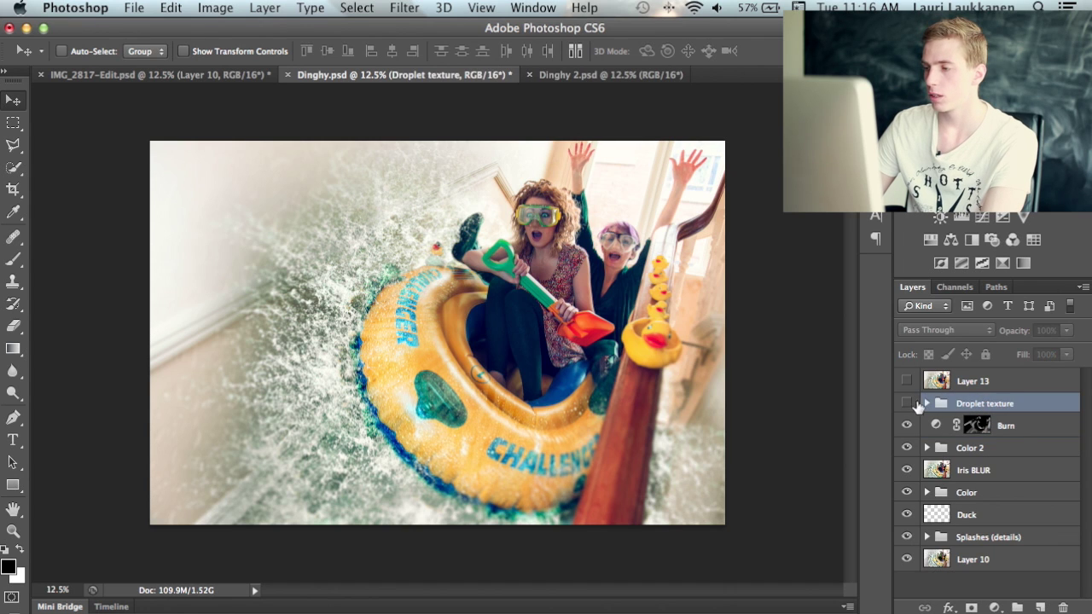
pyautogui.click(926, 403)
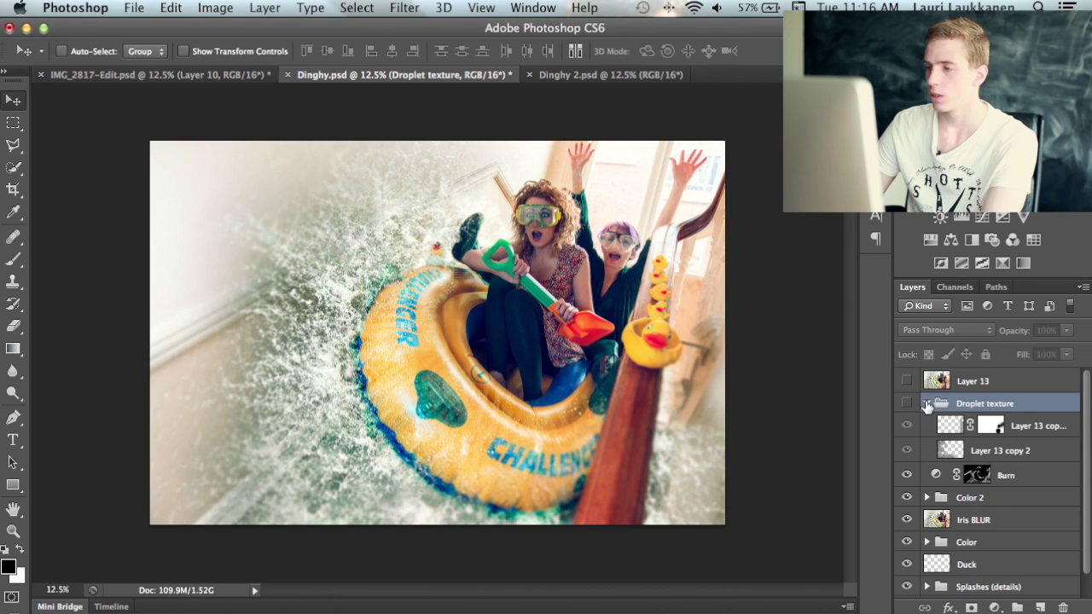
pyautogui.click(927, 402)
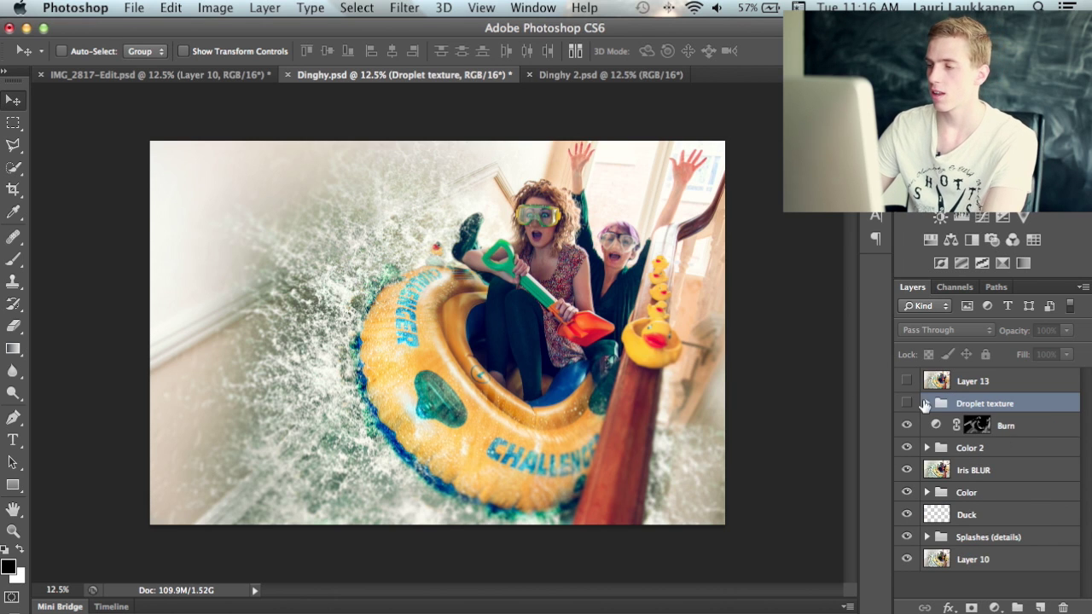
pyautogui.click(907, 404)
pyautogui.click(908, 404)
pyautogui.click(907, 404)
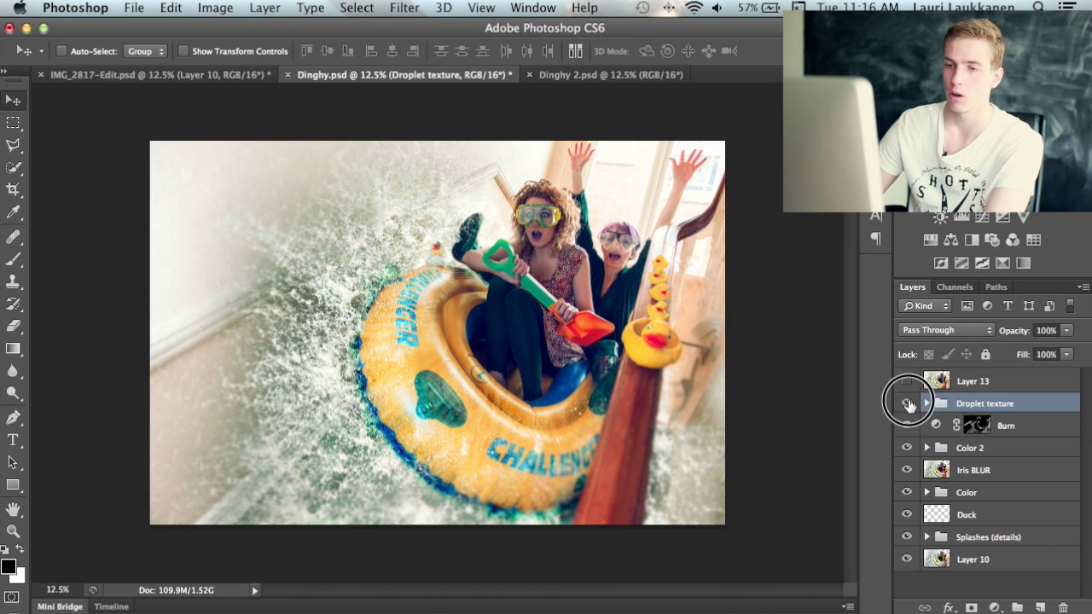
pyautogui.click(908, 405)
pyautogui.click(908, 404)
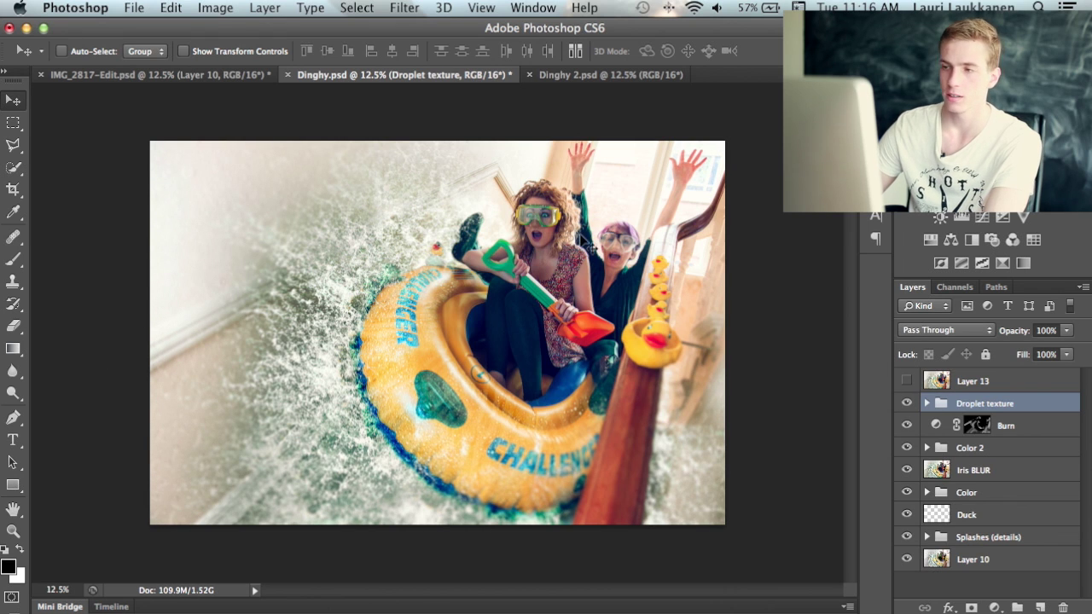
# Inspect the group's Layer 13 copy and Layer 13 copy 2, then fold Droplet texture closed
pyautogui.click(926, 403)
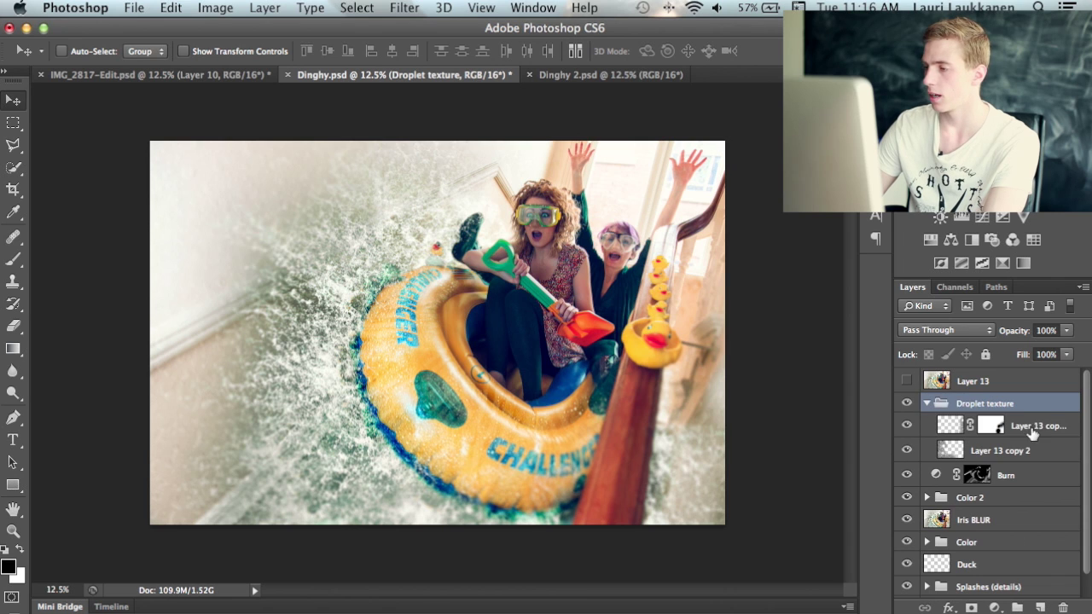
pyautogui.click(1041, 429)
pyautogui.click(1040, 451)
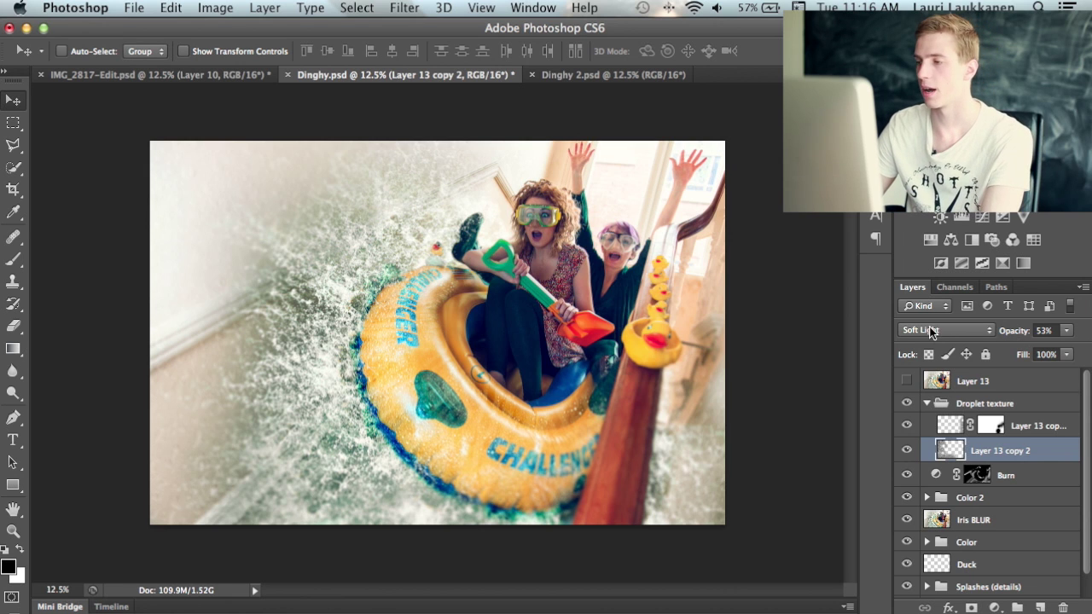
pyautogui.click(926, 403)
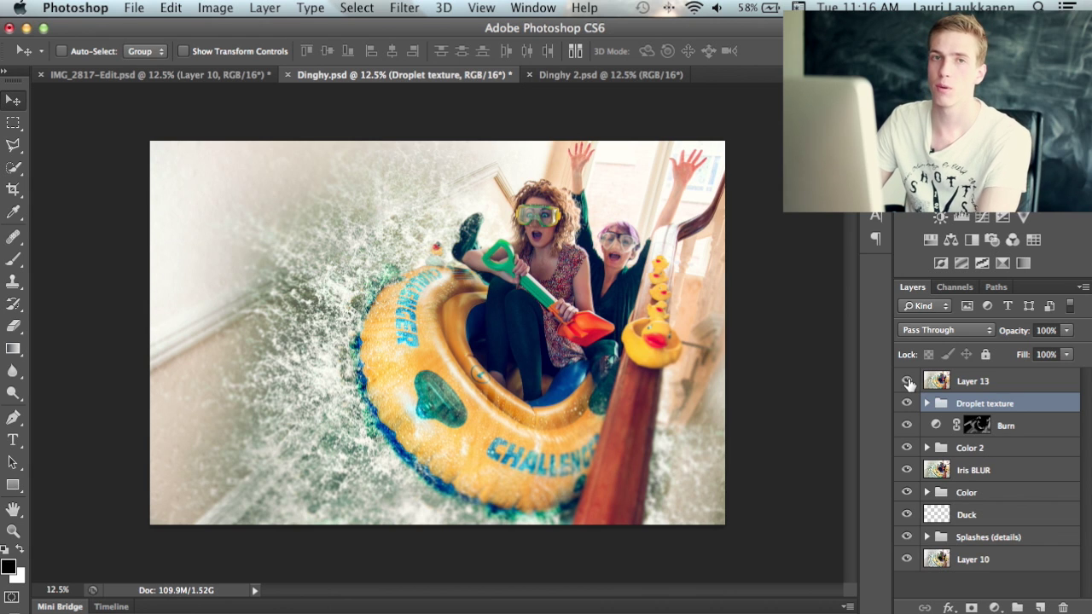
# In Dinghy 2.psd, hide all finishing layers above Layer 13, then show the Vignette and view its mask
pyautogui.click(584, 77)
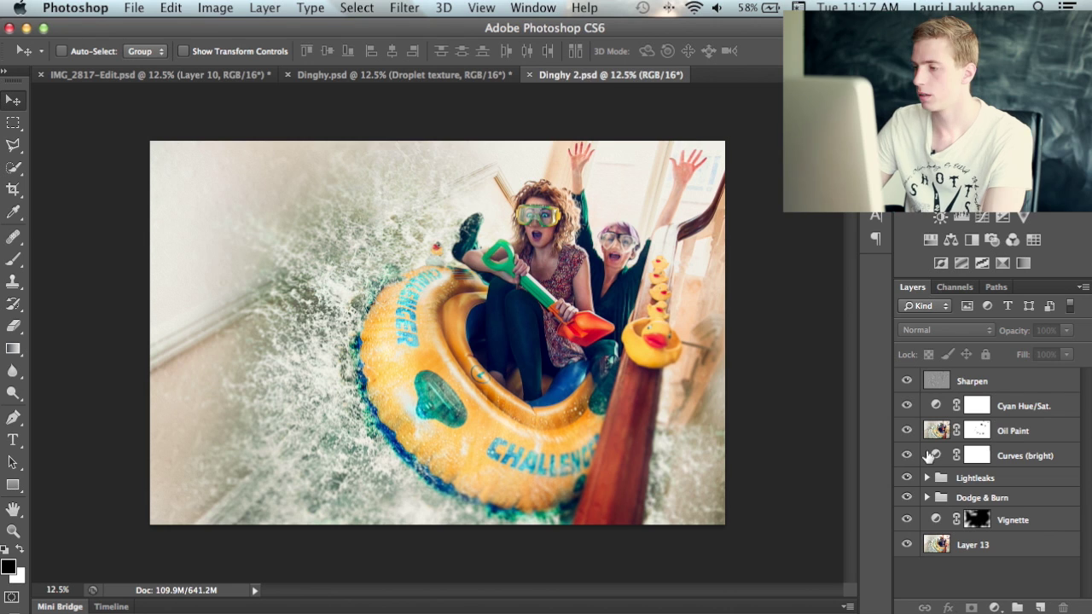
pyautogui.moveTo(906, 381); pyautogui.dragTo(910, 522)
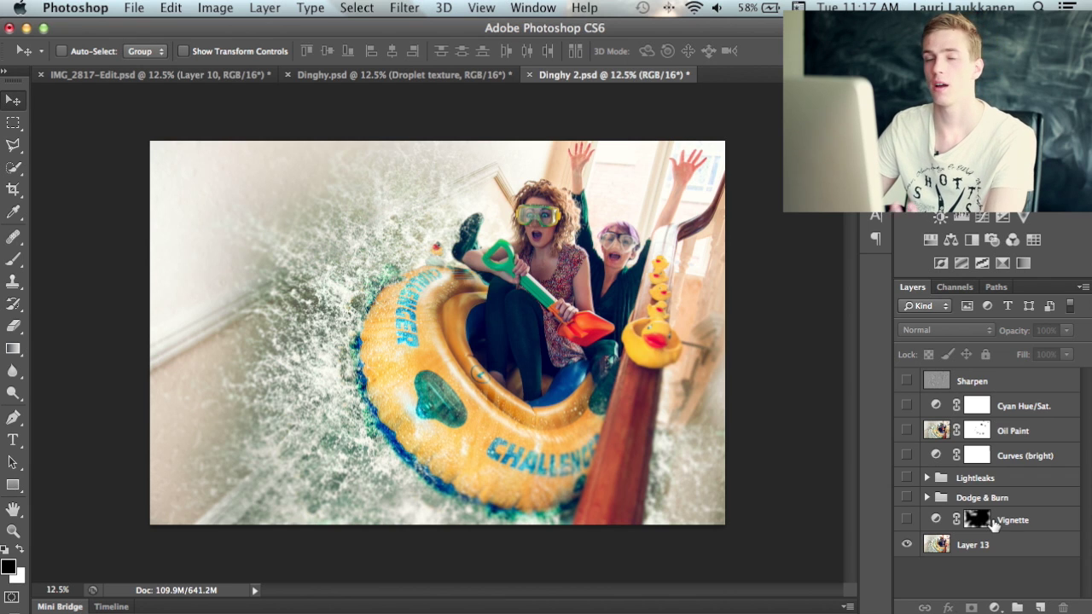
pyautogui.click(1037, 521)
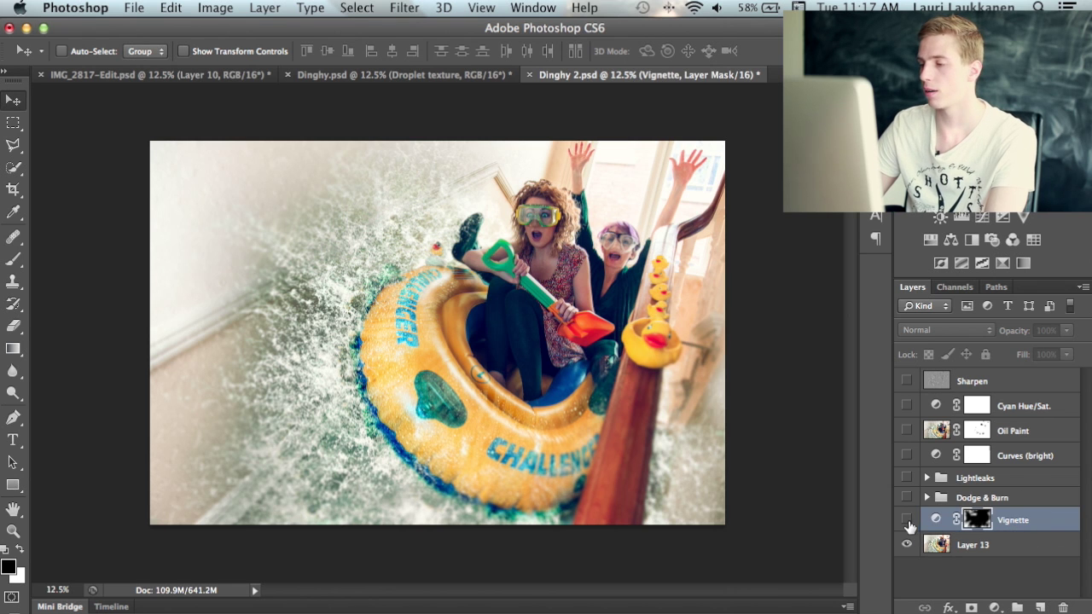
pyautogui.click(907, 520)
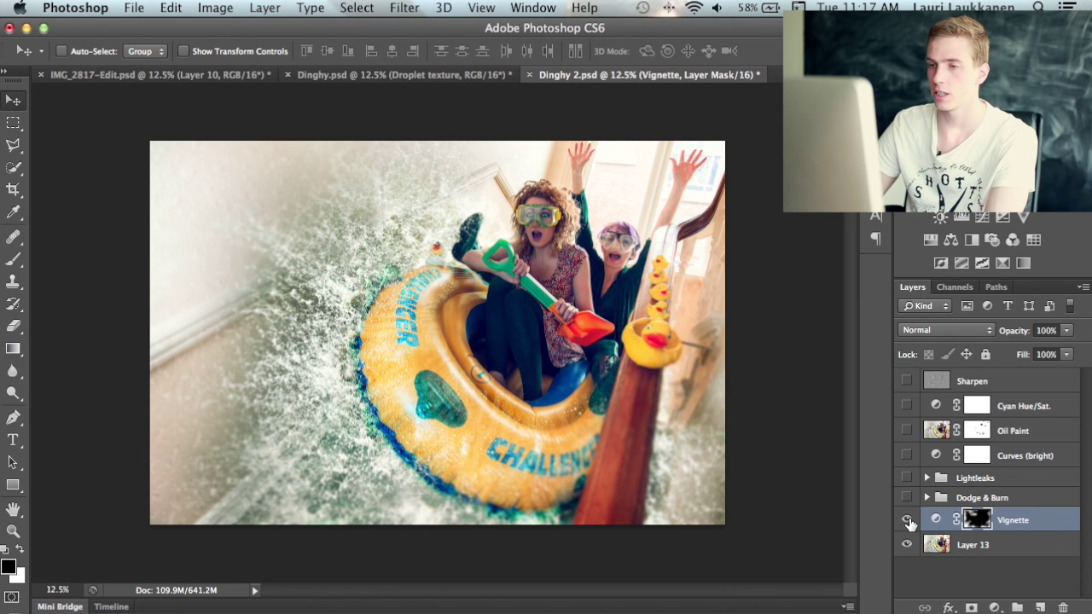
pyautogui.keyDown('alt'); pyautogui.click(981, 522); pyautogui.keyUp('alt')
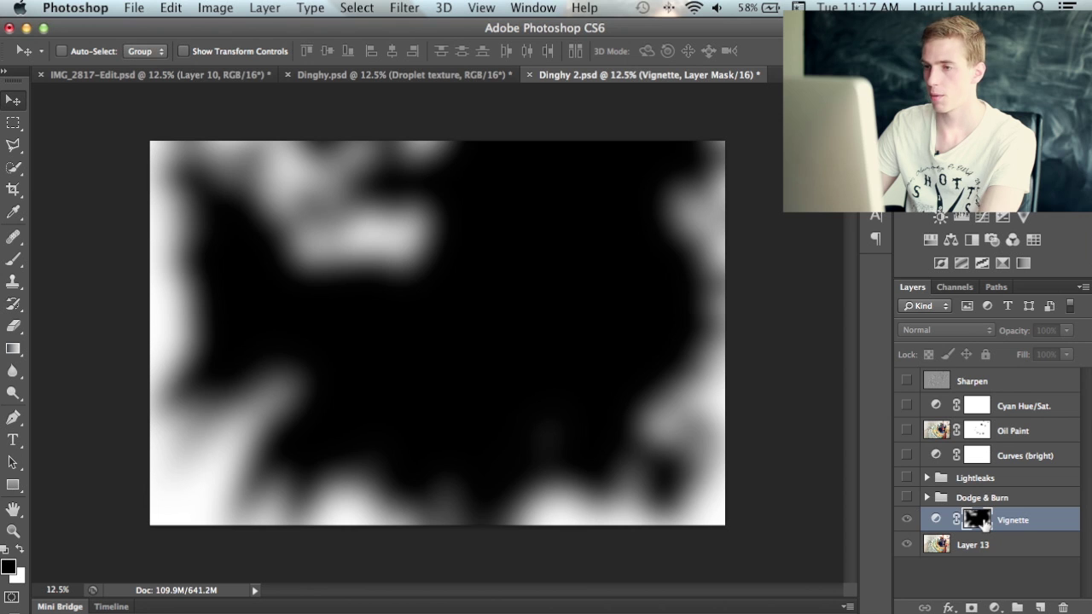
pyautogui.keyDown('alt'); pyautogui.click(984, 523); pyautogui.keyUp('alt')
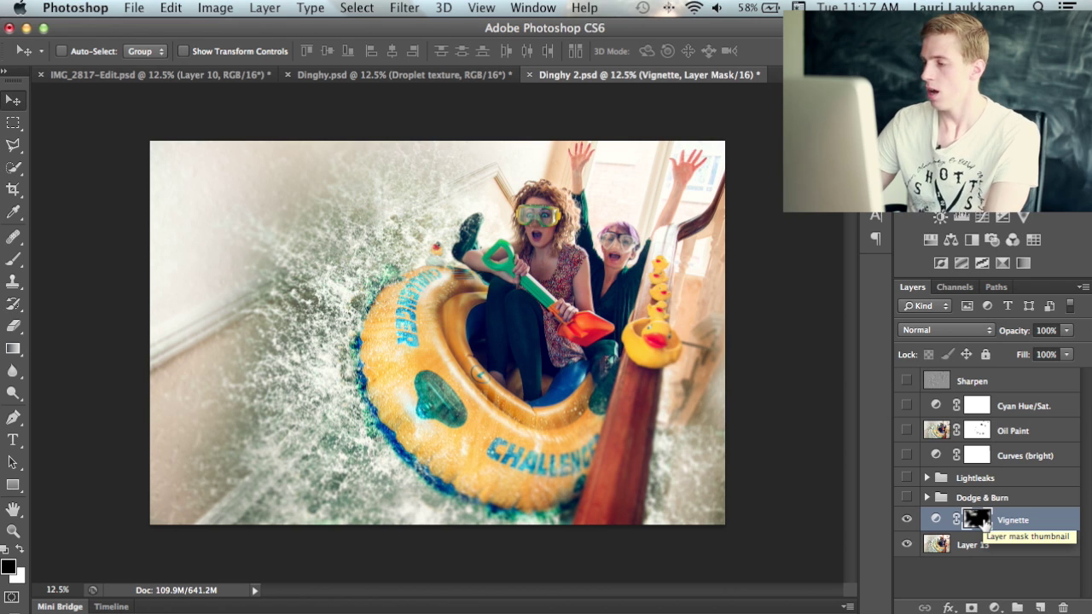
# Expand the Dodge & Burn group and compare its shading on and off, leaving it on
pyautogui.click(1010, 498)
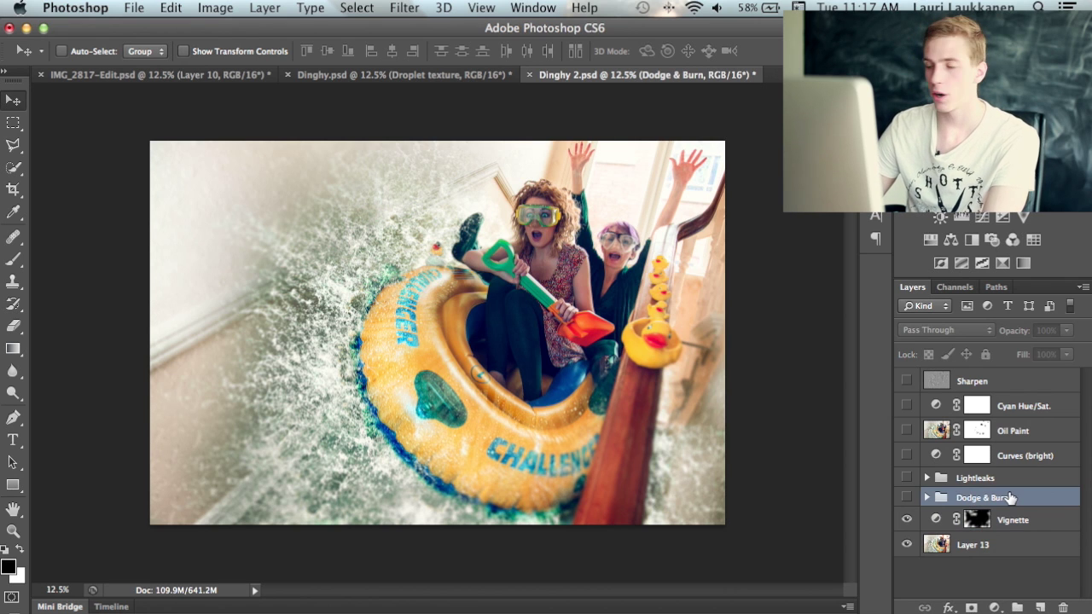
pyautogui.click(927, 497)
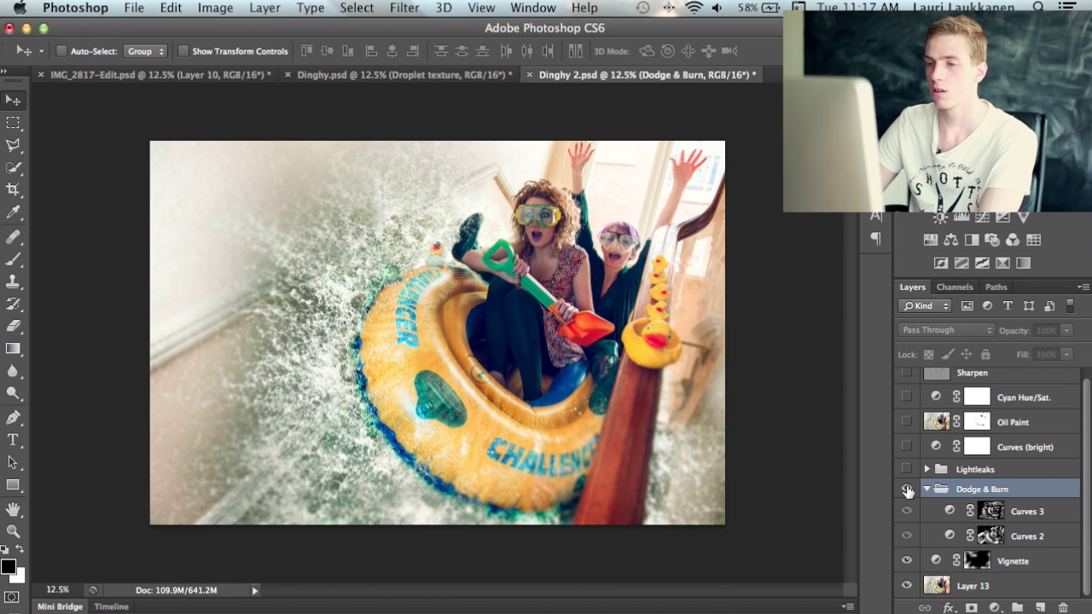
pyautogui.click(907, 488)
pyautogui.click(907, 489)
pyautogui.click(907, 489)
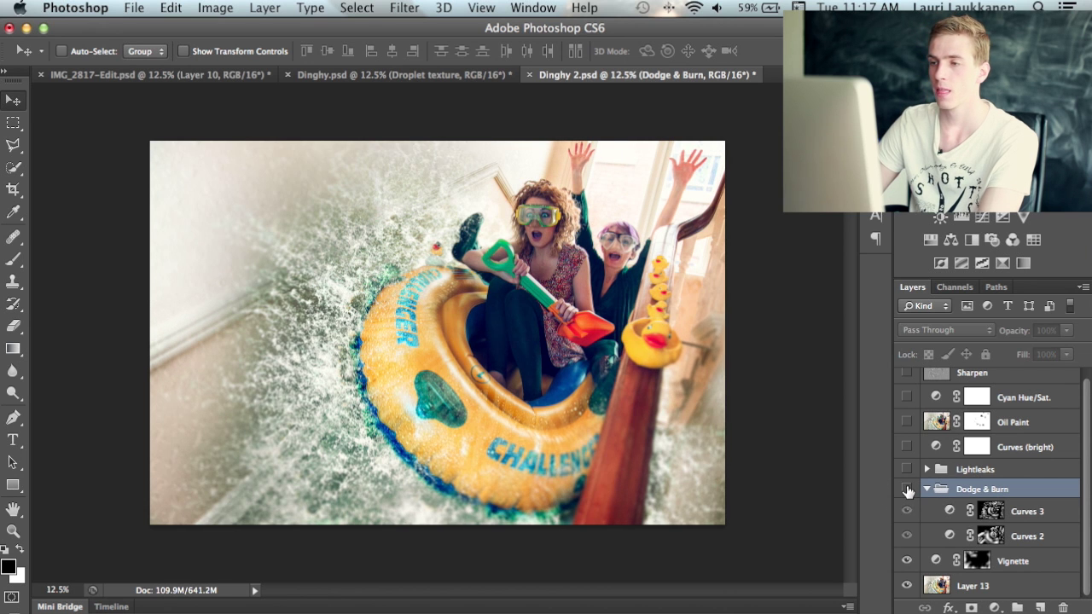
pyautogui.click(907, 488)
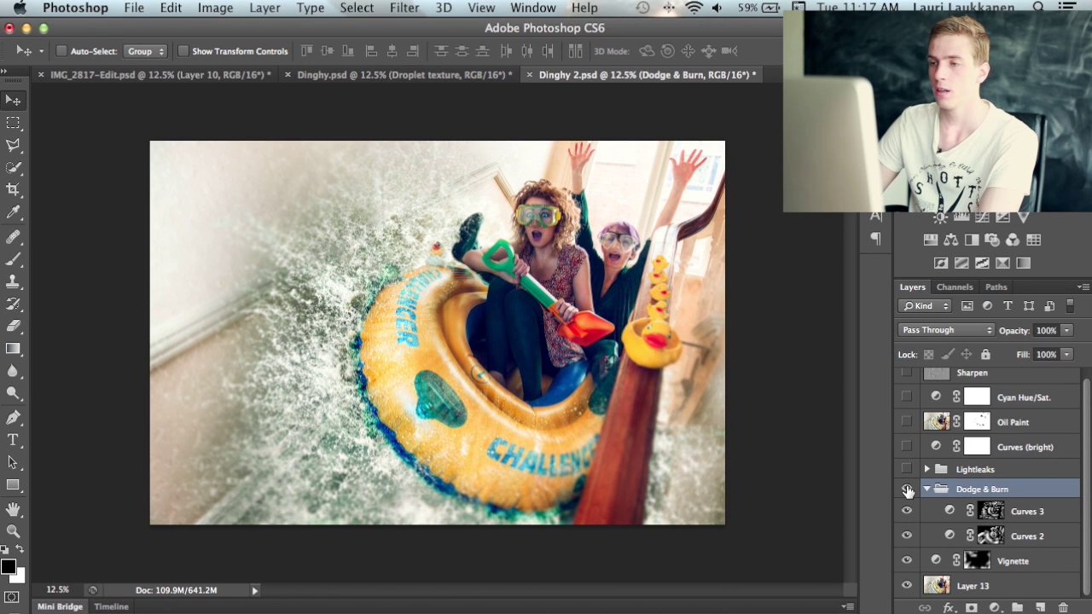
# View the Curves 3 and Curves 2 masks on their own, then collapse Dodge & Burn
pyautogui.keyDown('alt'); pyautogui.click(991, 511); pyautogui.keyUp('alt')
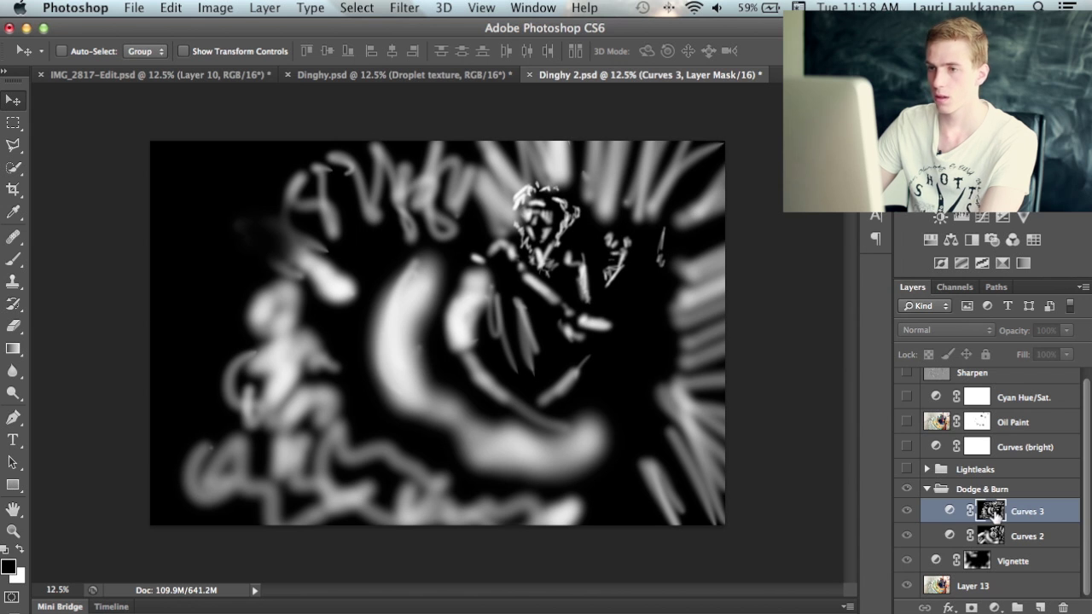
pyautogui.click(991, 536)
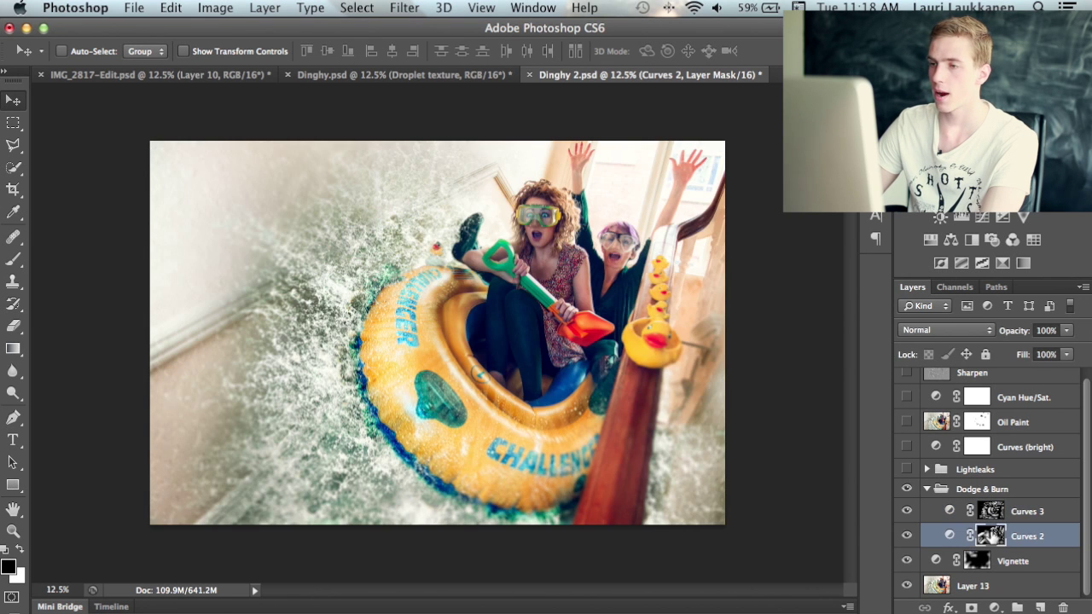
pyautogui.keyDown('alt'); pyautogui.click(991, 536); pyautogui.keyUp('alt')
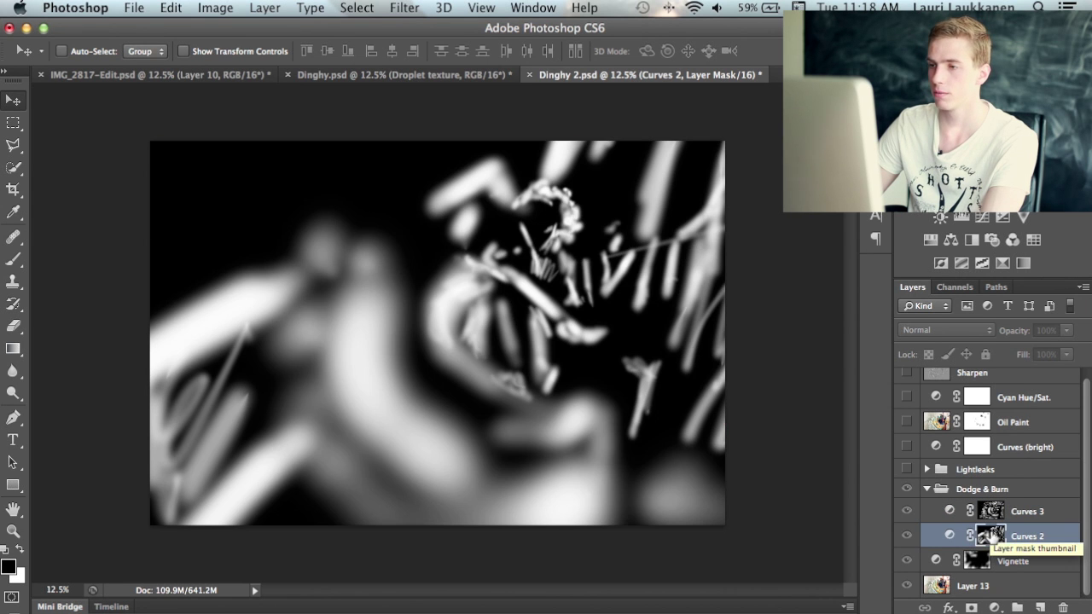
pyautogui.keyDown('alt'); pyautogui.click(991, 535); pyautogui.keyUp('alt')
pyautogui.keyDown('alt'); pyautogui.click(991, 512); pyautogui.keyUp('alt')
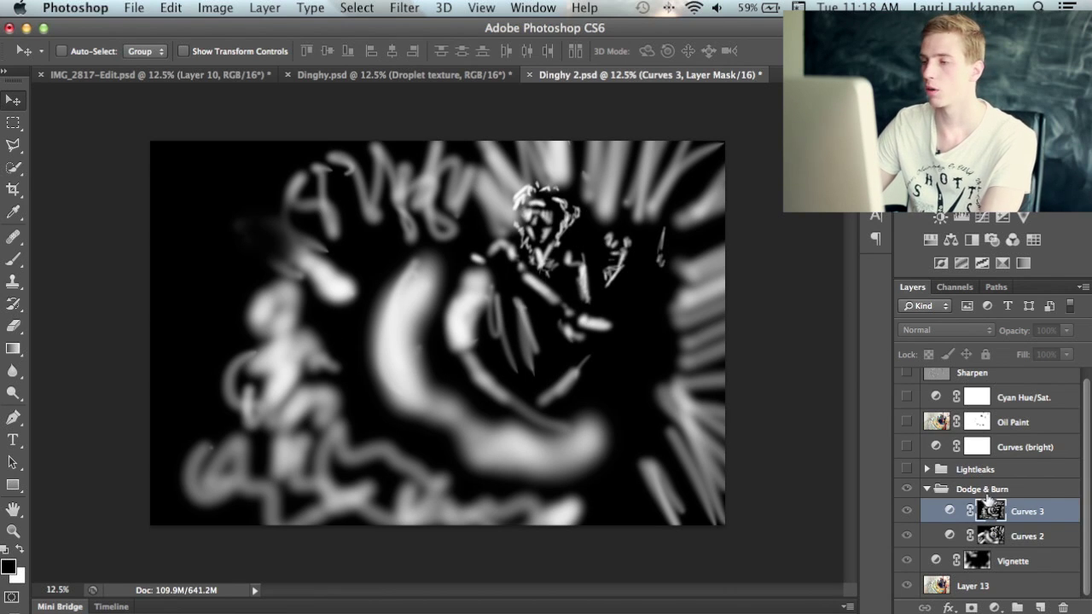
pyautogui.click(921, 498)
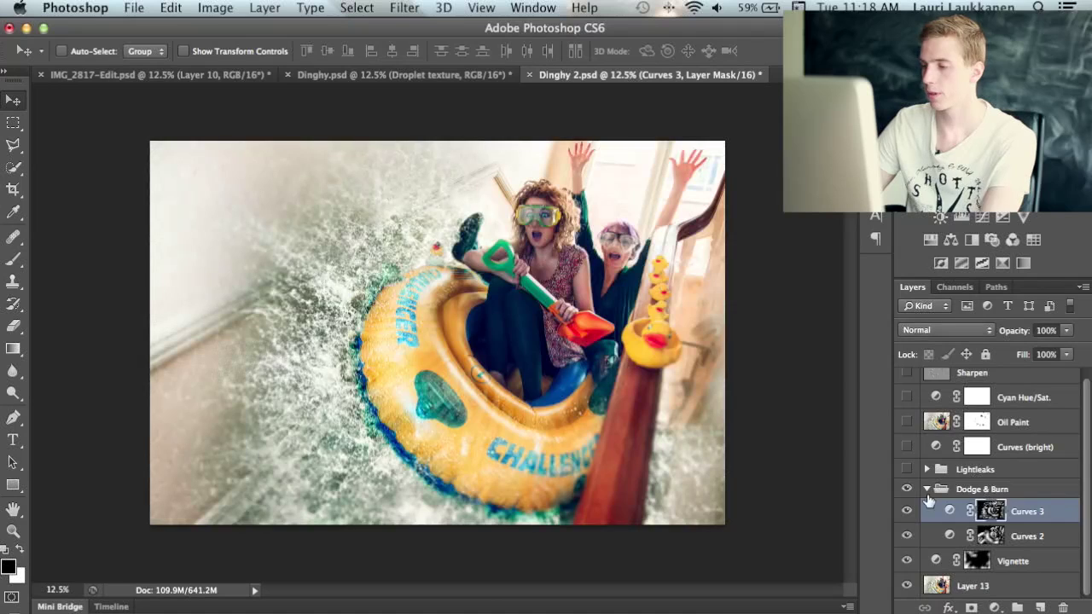
pyautogui.click(927, 492)
pyautogui.click(964, 479)
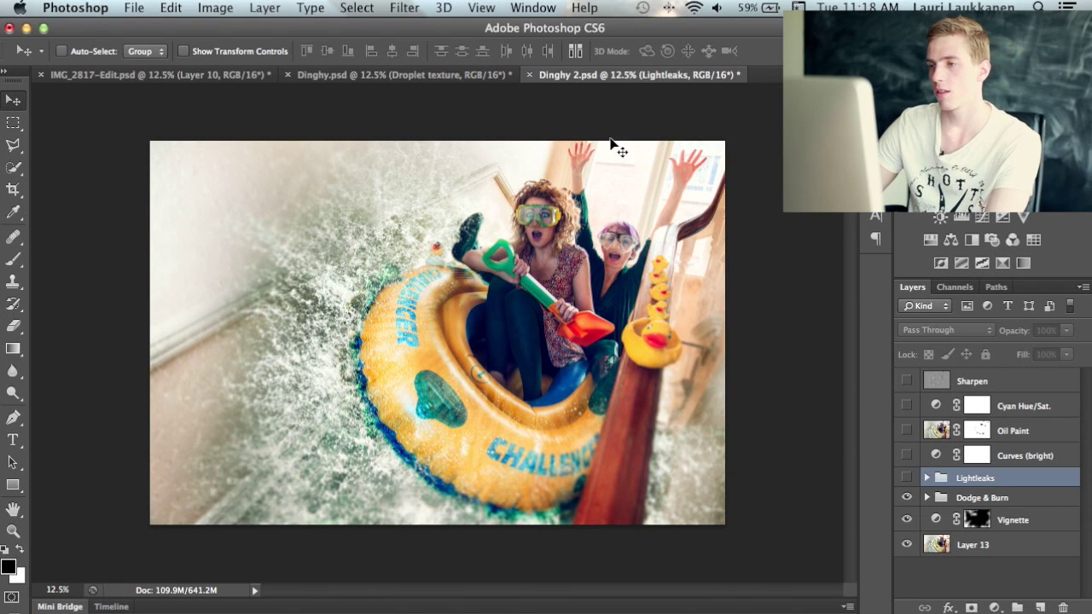
# Turn on the Lightleaks group after comparing the image with and without it, then collapse it
pyautogui.click(925, 477)
pyautogui.click(907, 479)
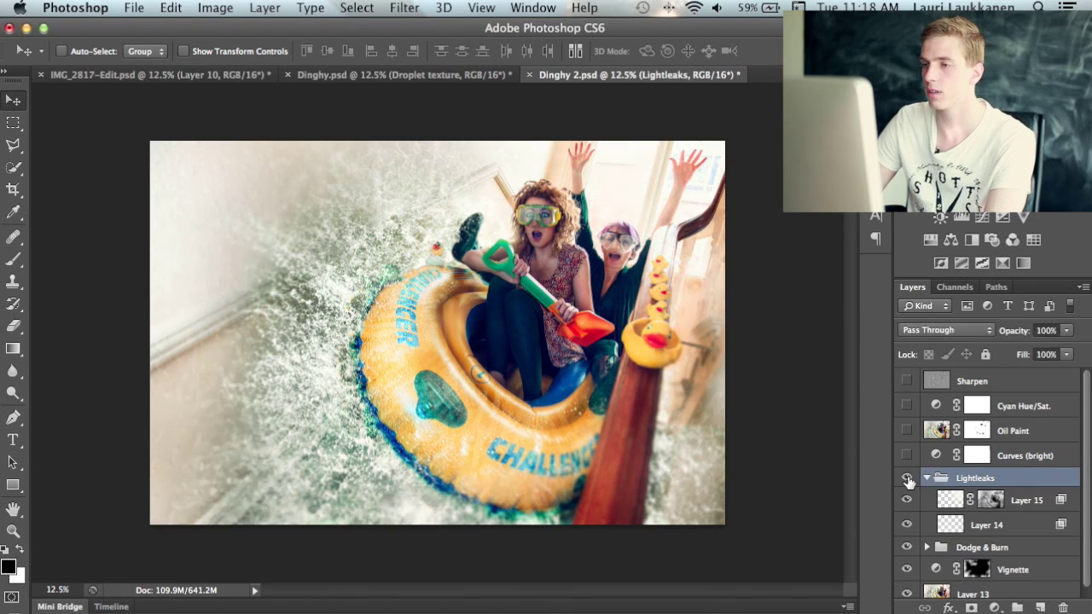
pyautogui.click(906, 478)
pyautogui.click(907, 479)
pyautogui.click(907, 478)
pyautogui.click(907, 478)
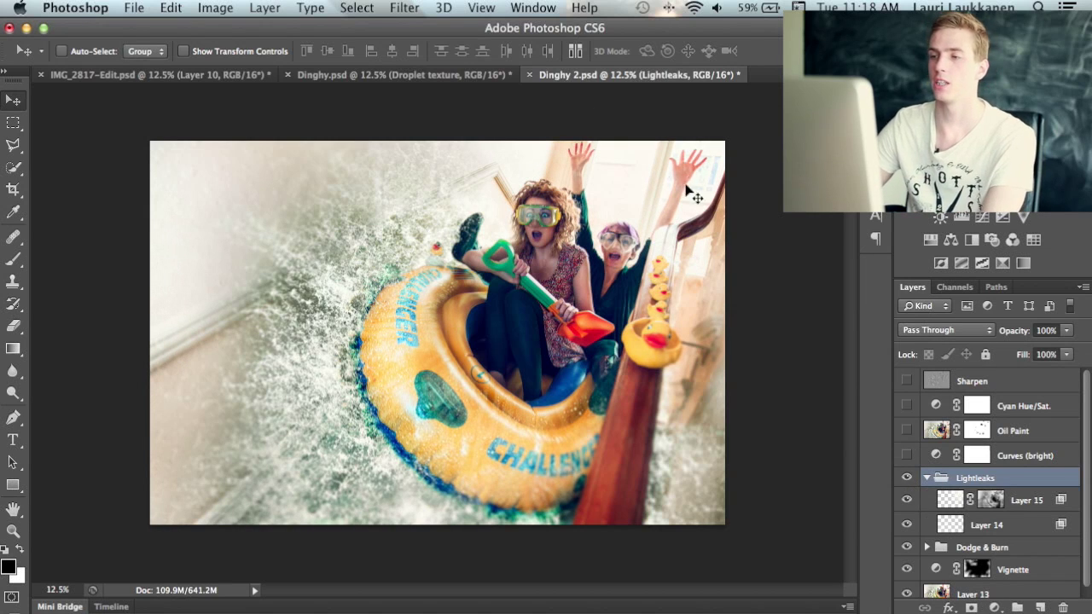
pyautogui.click(926, 477)
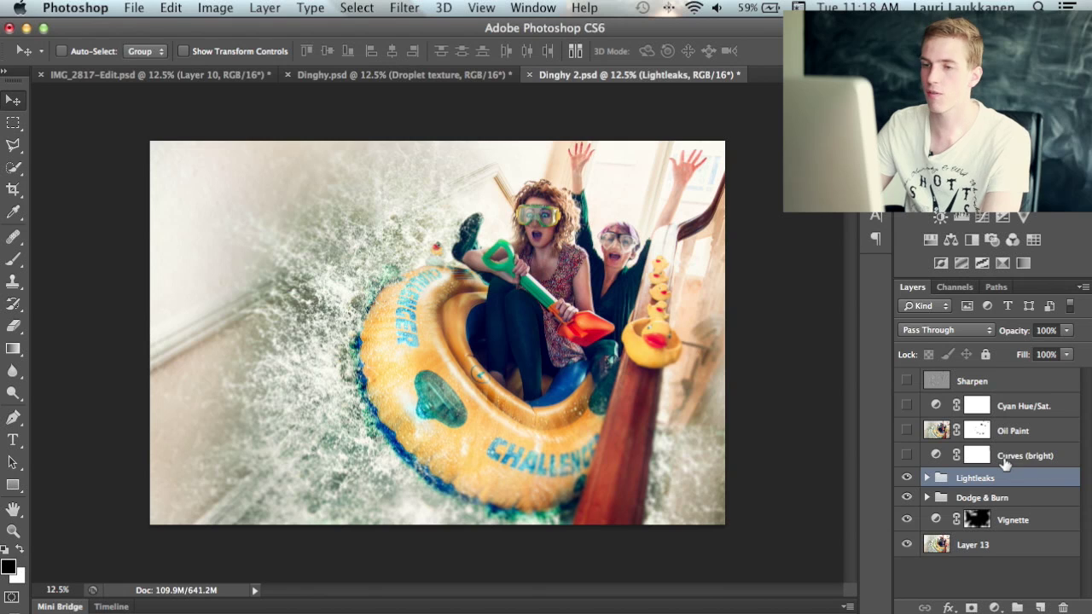
# Switch on the Curves (bright) adjustment, comparing the image with and without the brightening
pyautogui.click(974, 459)
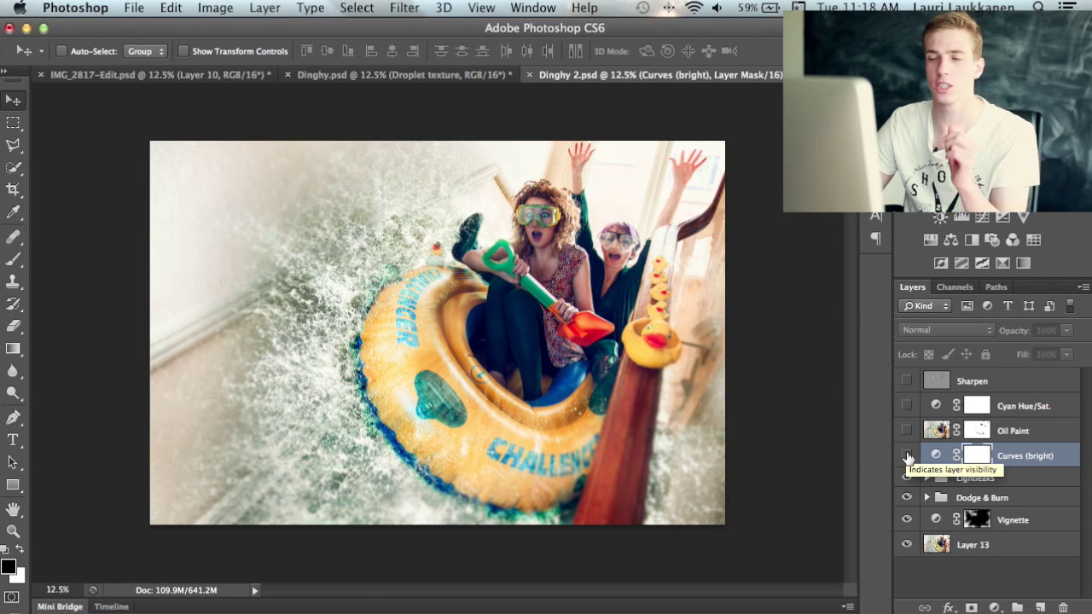
pyautogui.click(906, 456)
pyautogui.click(907, 457)
pyautogui.click(907, 457)
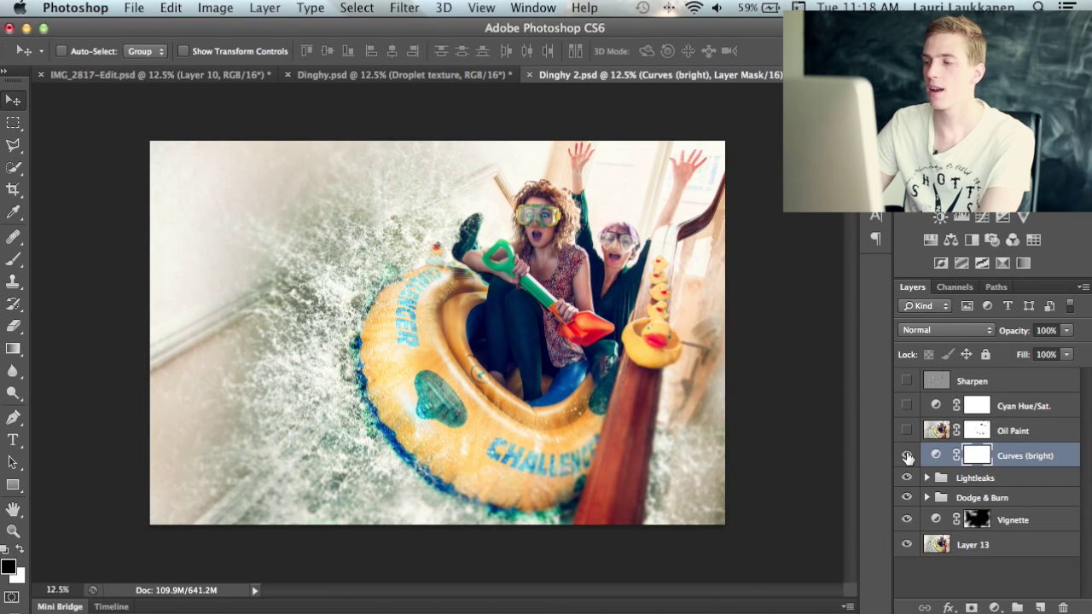
pyautogui.click(1019, 431)
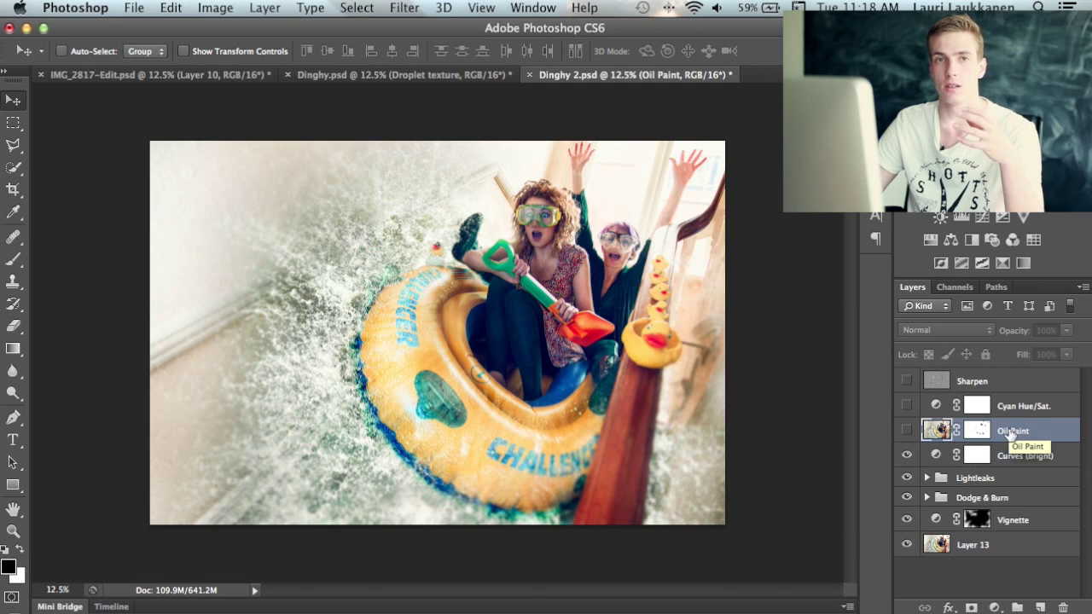
# Zoom in on the inflatable tube's CHALLENGER lettering and edge texture
pyautogui.press('z')
pyautogui.click(367, 298)
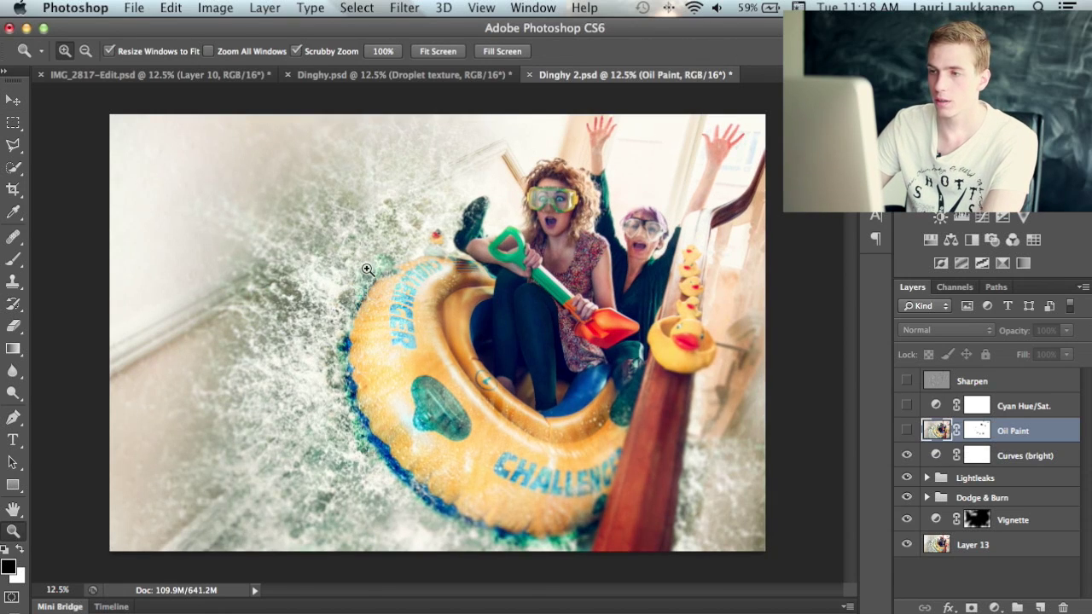
pyautogui.click(367, 270)
pyautogui.click(389, 270)
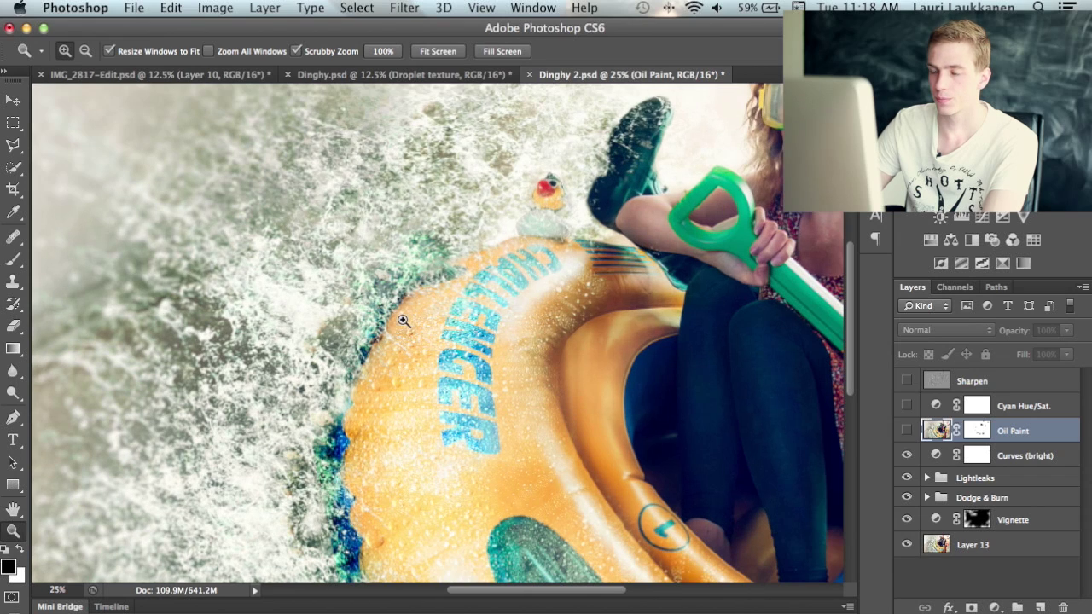
pyautogui.click(401, 314)
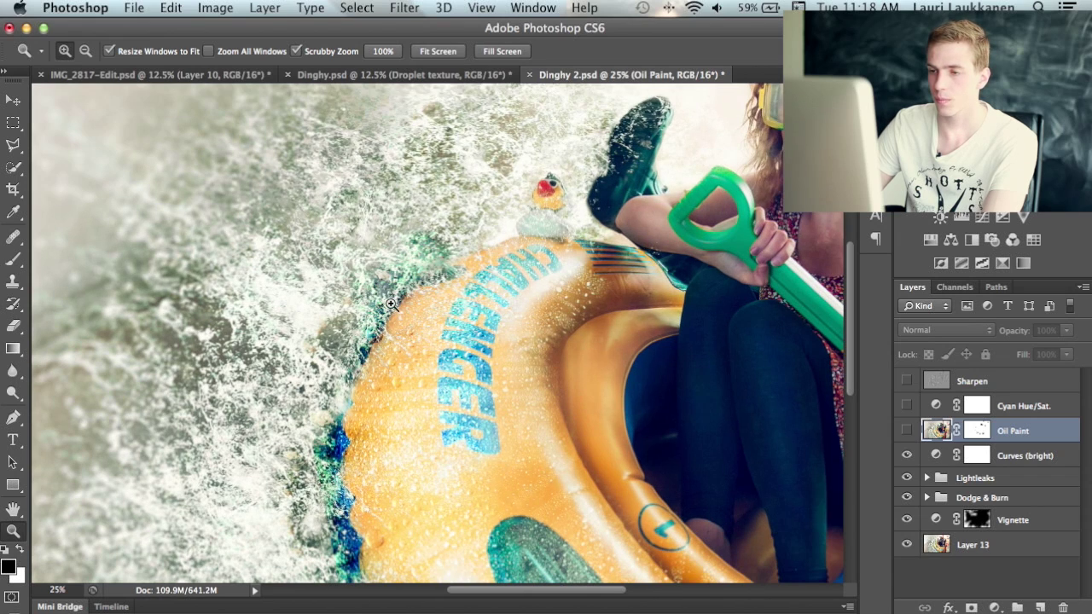
pyautogui.click(464, 342)
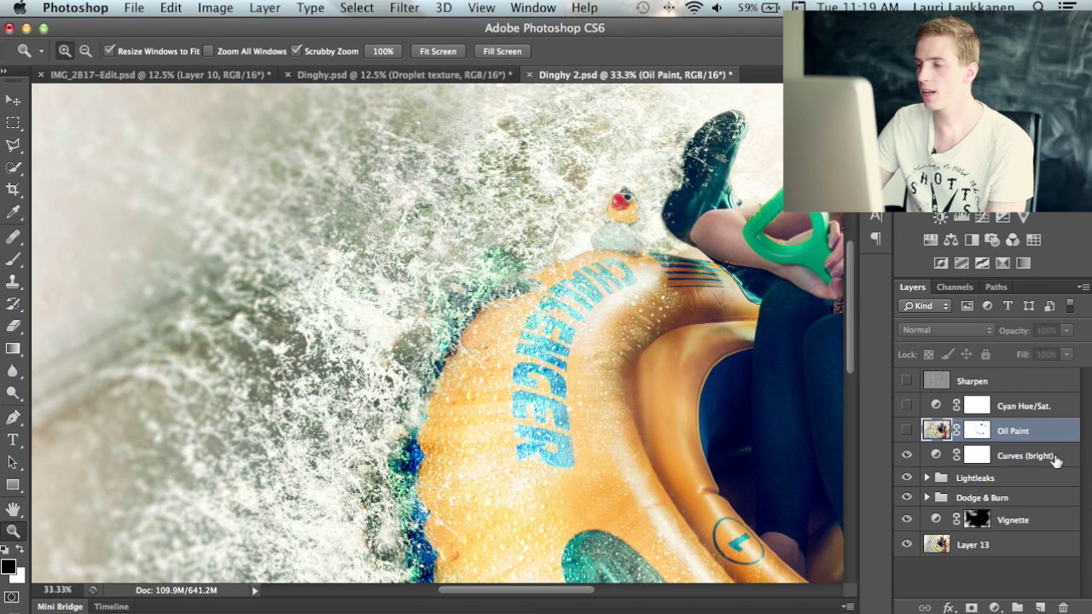
# Turn on the Oil Paint layer, inspect its mask, then zoom out to the whole image
pyautogui.click(906, 432)
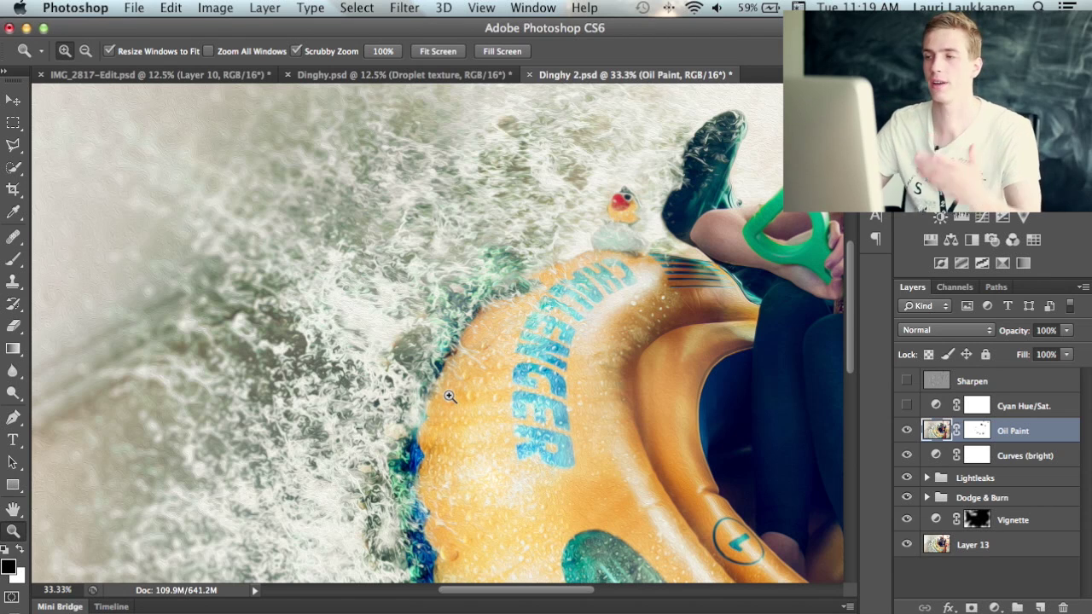
pyautogui.moveTo(697, 209); pyautogui.dragTo(290, 263)
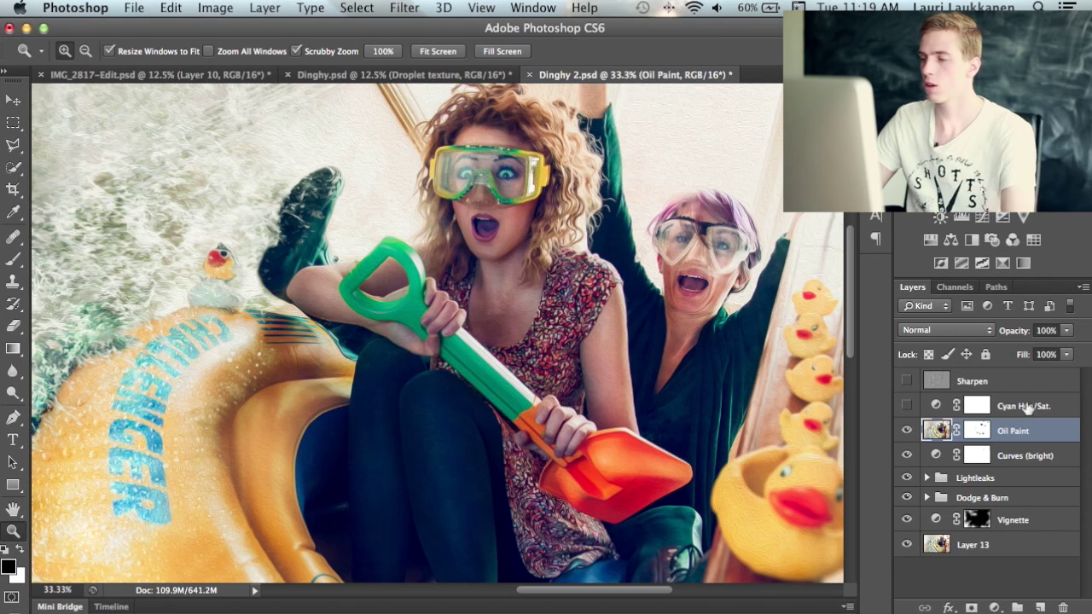
pyautogui.keyDown('alt'); pyautogui.click(979, 431); pyautogui.keyUp('alt')
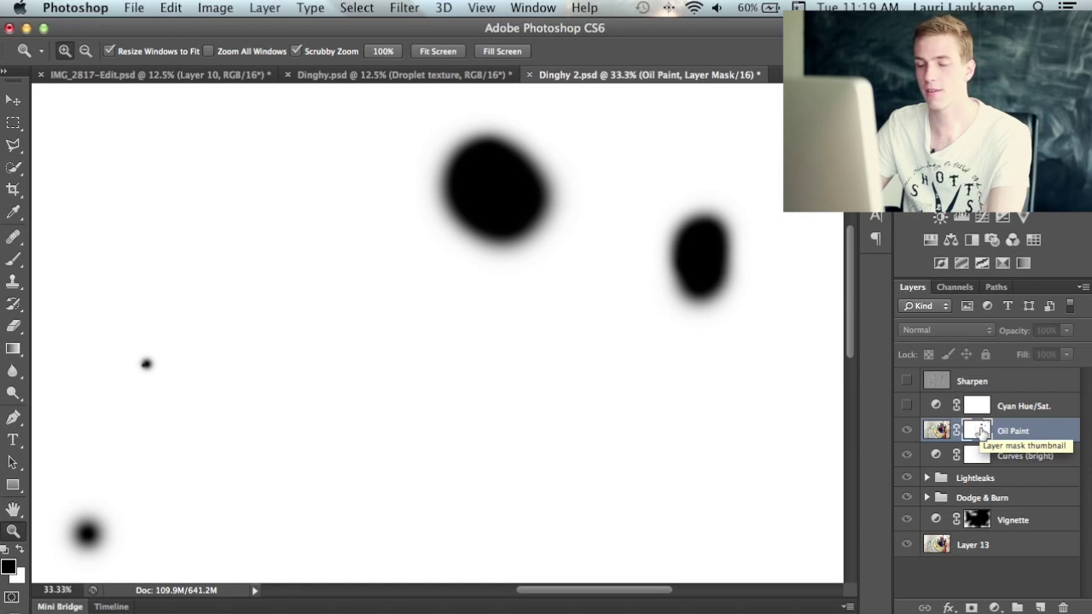
pyautogui.keyDown('alt'); pyautogui.click(981, 431); pyautogui.keyUp('alt')
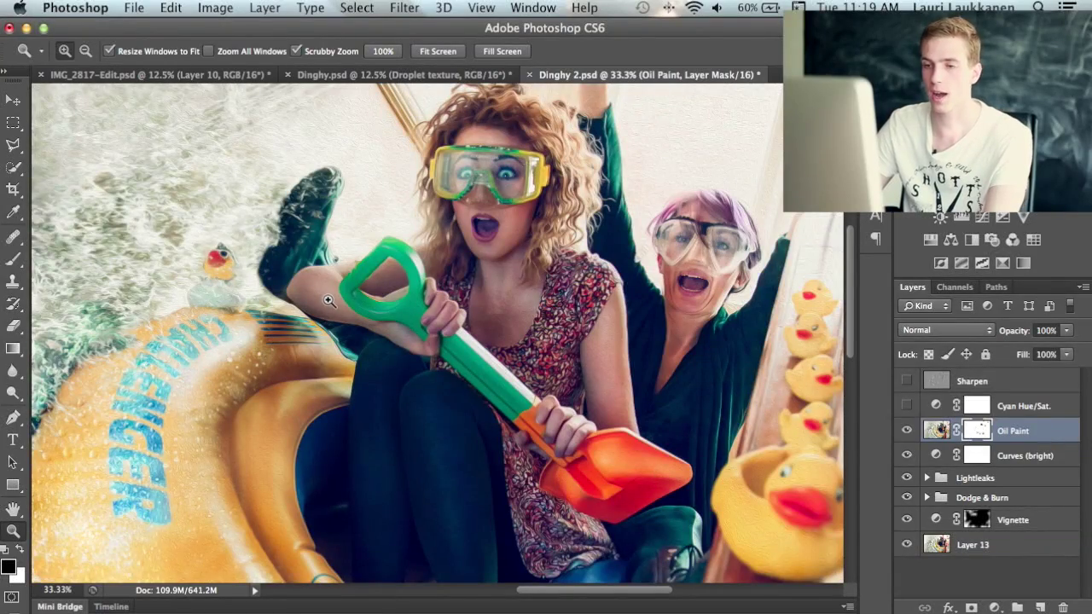
pyautogui.keyDown('alt'); pyautogui.click(328, 300); pyautogui.keyUp('alt')
pyautogui.keyDown('alt'); pyautogui.click(328, 300); pyautogui.keyUp('alt')
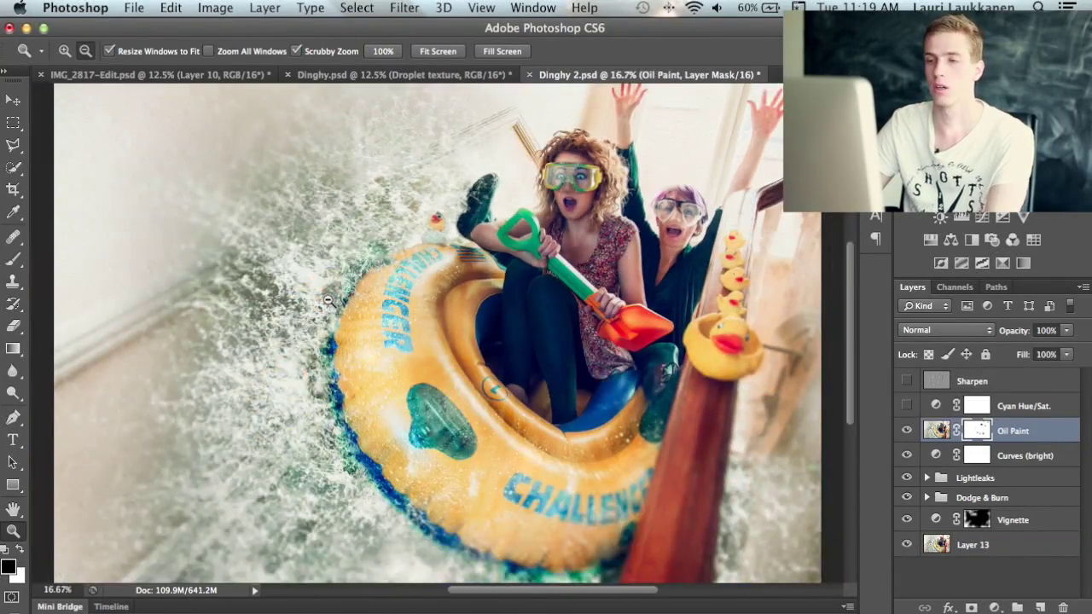
pyautogui.keyDown('alt'); pyautogui.click(328, 301); pyautogui.keyUp('alt')
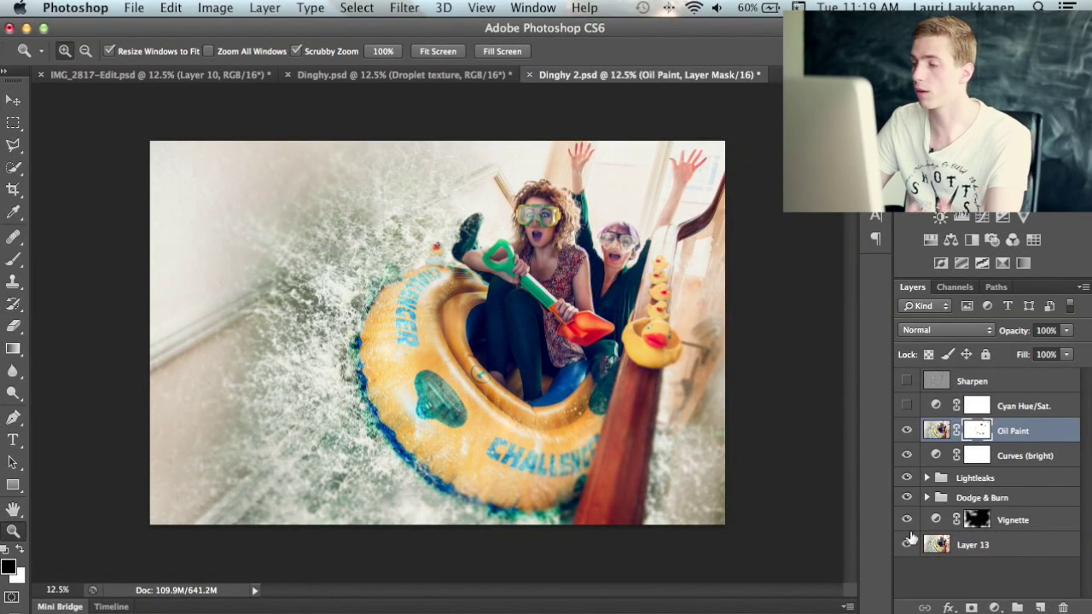
# Switch on the Cyan Hue/Sat. adjustment after repeatedly comparing the image with and without the cyan tint
pyautogui.click(1015, 411)
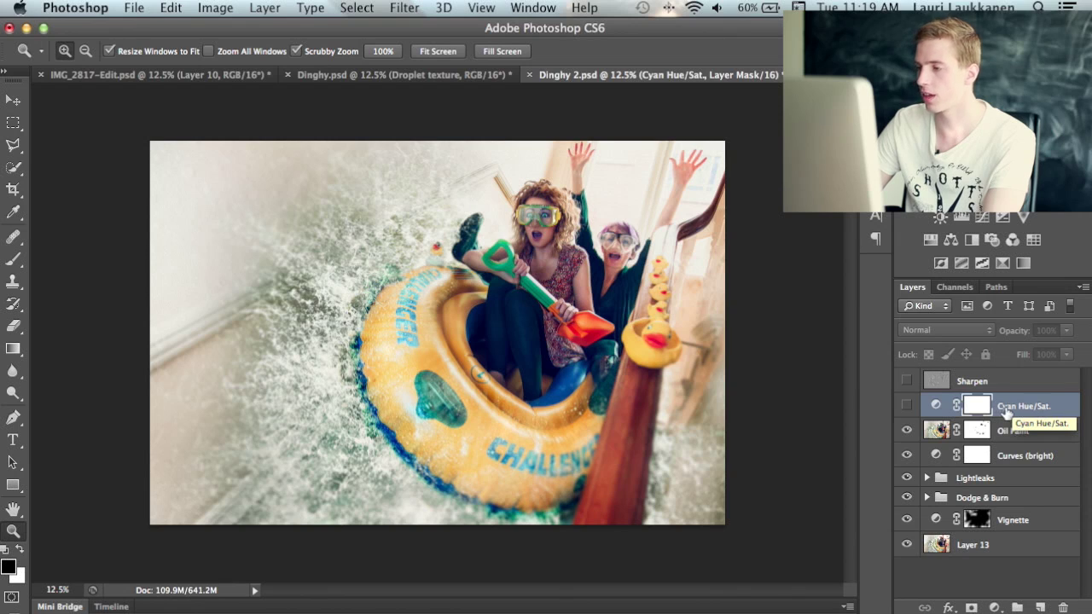
pyautogui.click(905, 406)
pyautogui.click(906, 406)
pyautogui.click(906, 406)
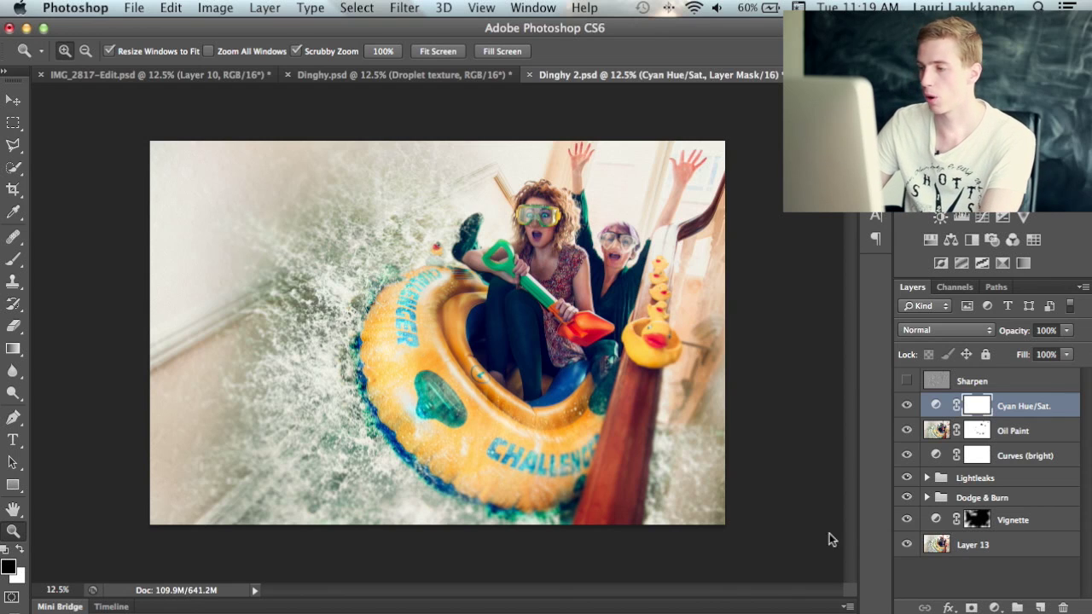
pyautogui.click(906, 405)
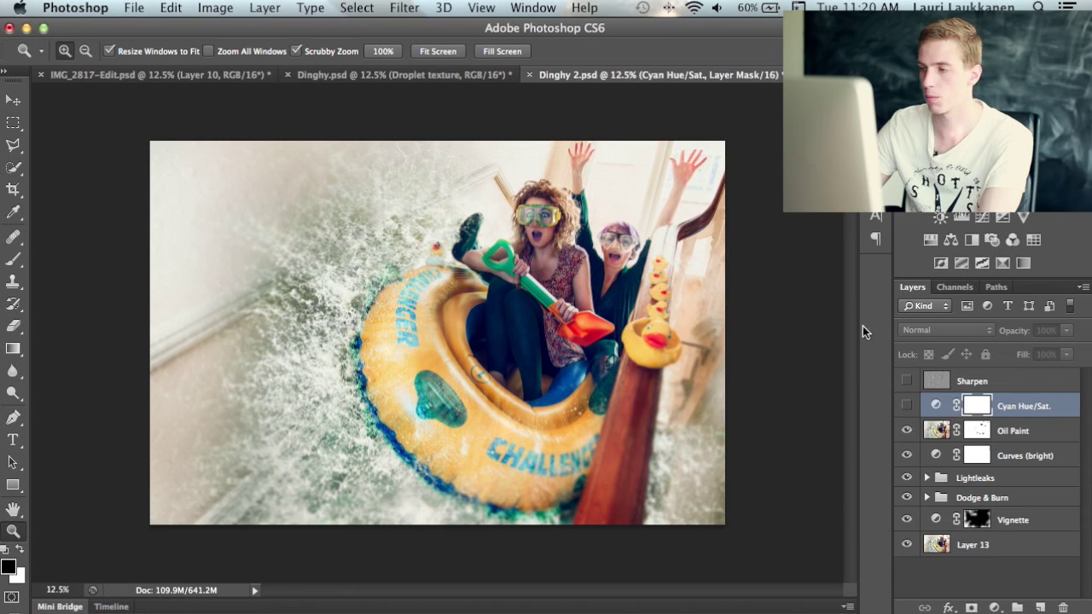
pyautogui.click(907, 406)
pyautogui.click(907, 406)
pyautogui.click(906, 406)
pyautogui.click(907, 407)
pyautogui.click(907, 407)
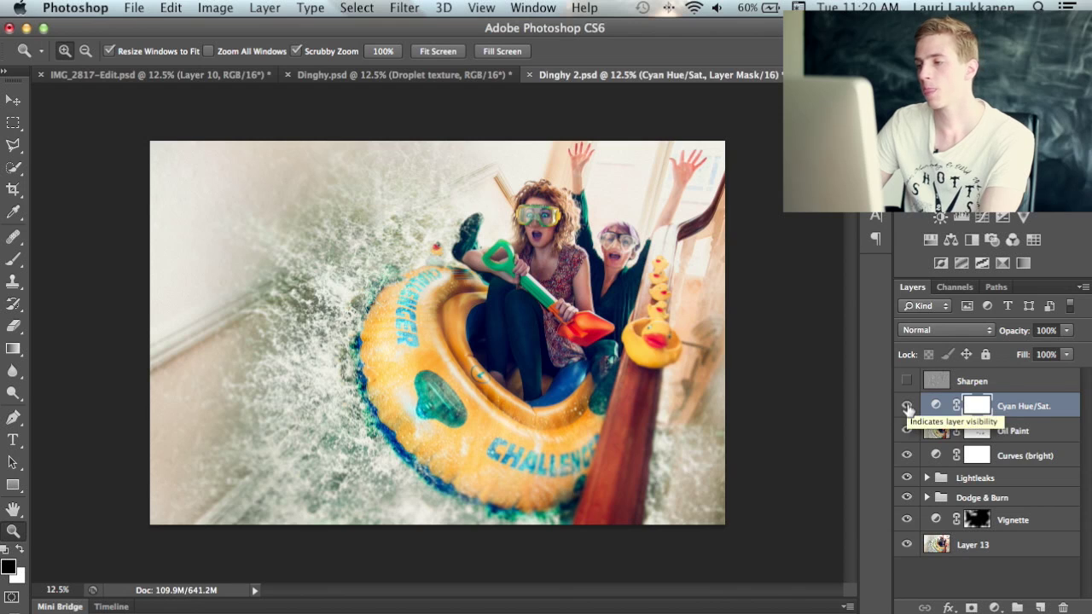
pyautogui.click(1002, 386)
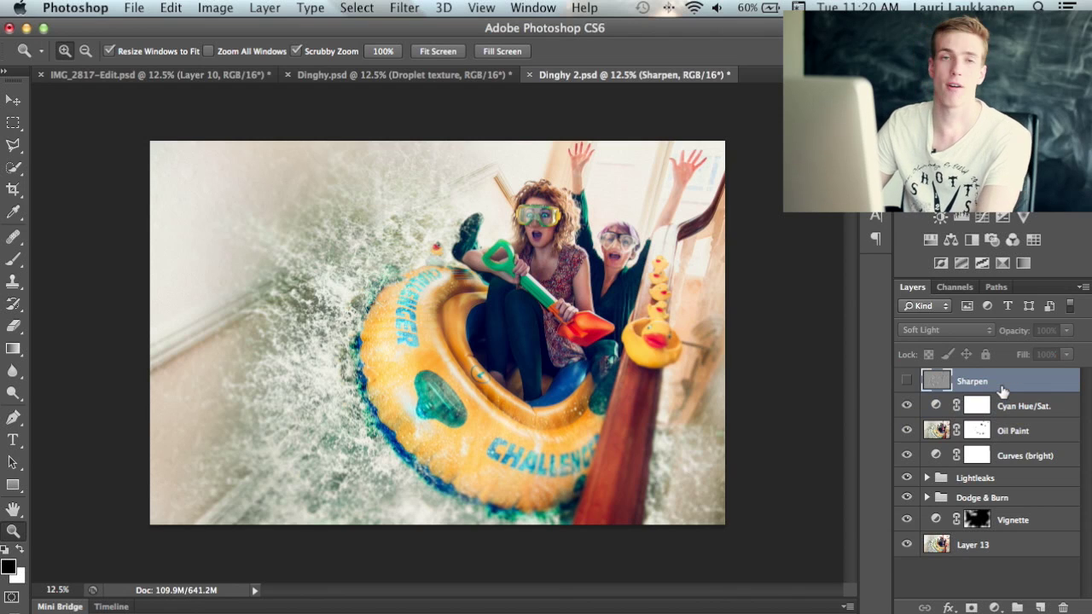
# Show the Soft Light Sharpen layer, toggling it off once to compare
pyautogui.click(906, 381)
pyautogui.click(906, 383)
pyautogui.click(907, 383)
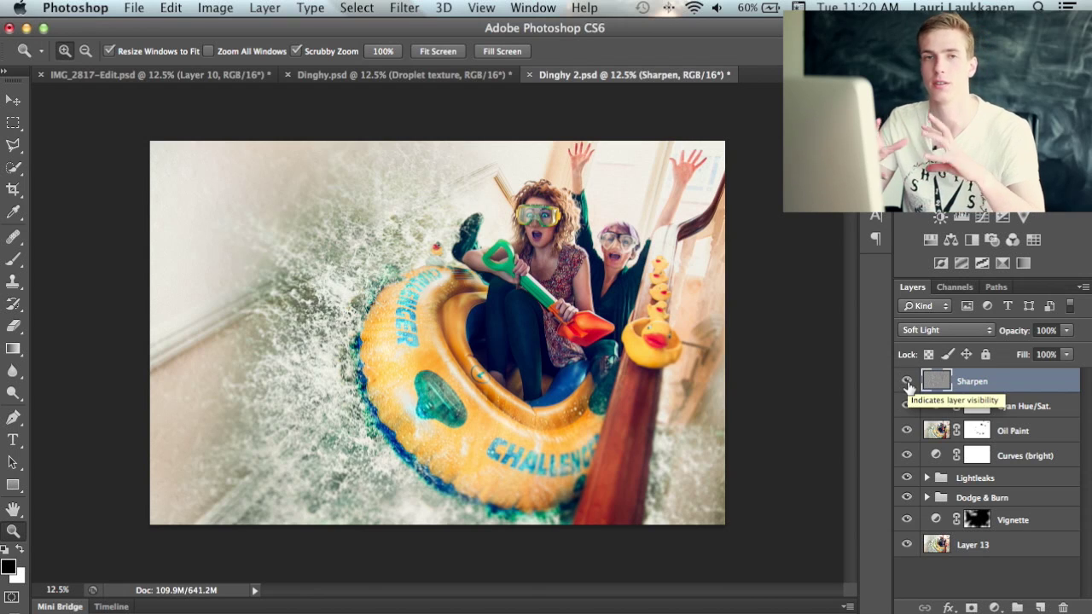